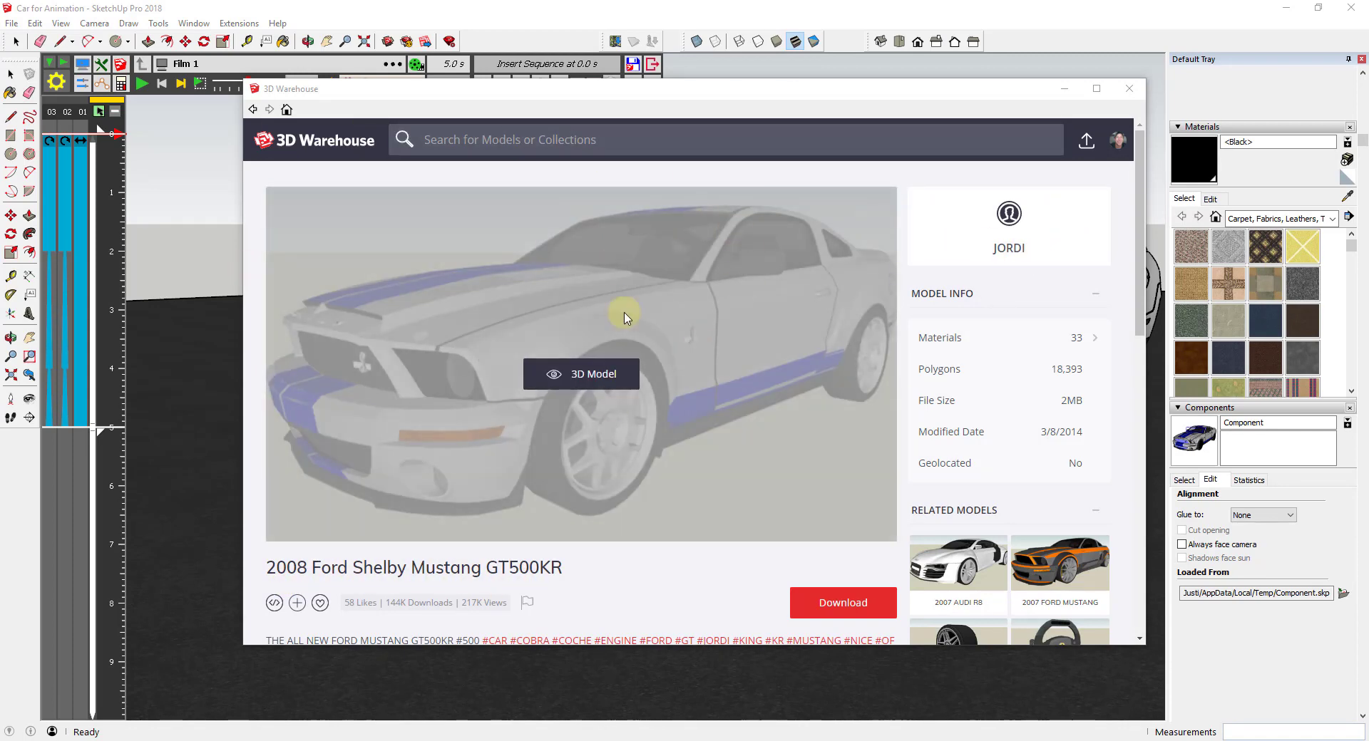
Move the 3D Warehouse window off the model view and reposition the floating V-Ray for SketchUp toolbar above the car
mouse_move(720, 88)
mouse_down()
mouse_move(878, 128)
mouse_move(1368, 142)
mouse_move(1368, 78)
mouse_up()
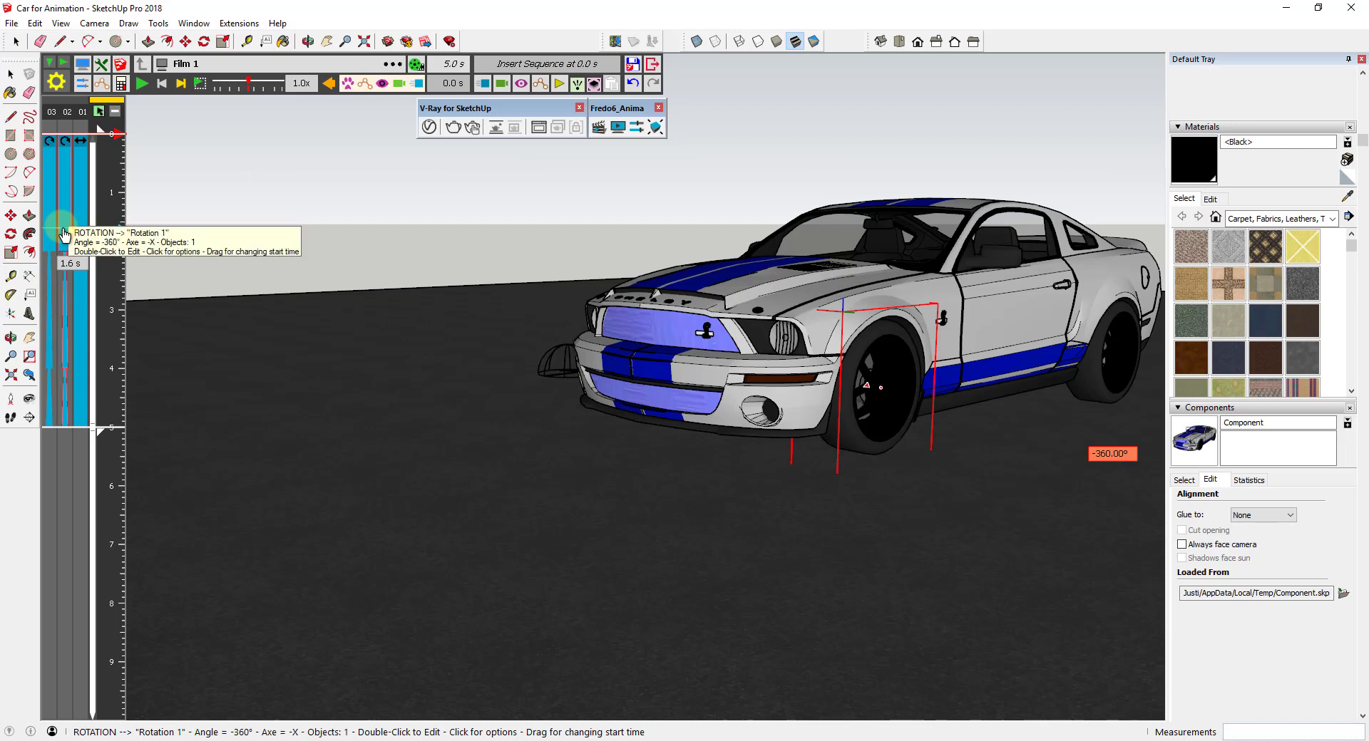
drag(513, 113, 273, 119)
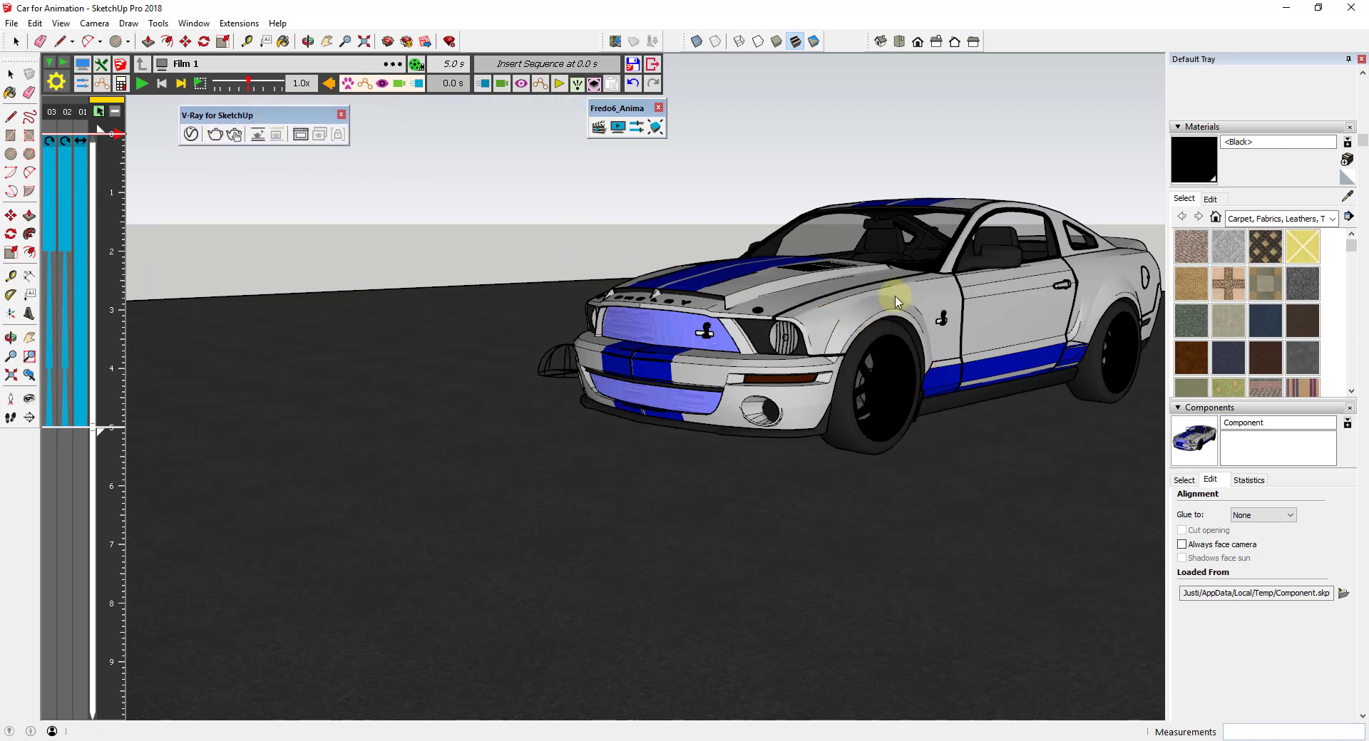
drag(235, 117, 763, 86)
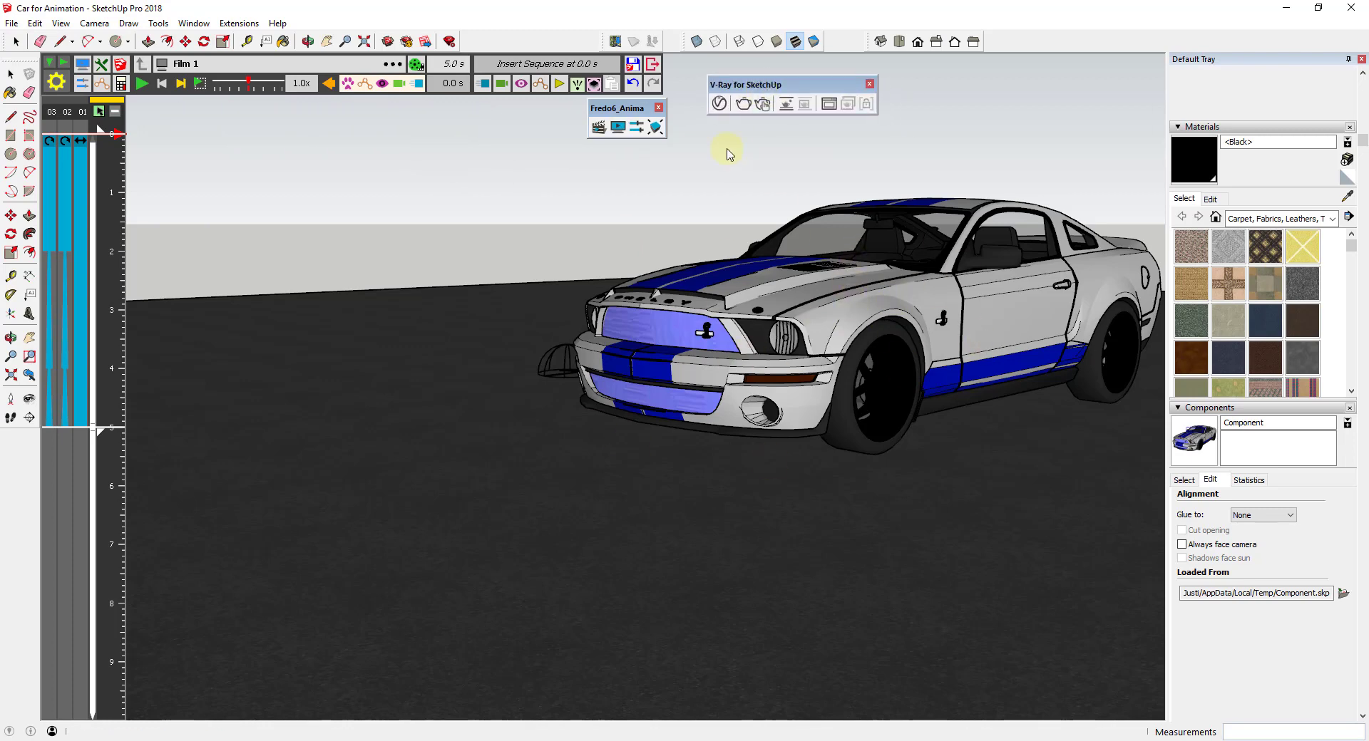
Open the V-Ray Asset Editor, collapse its material library pane and place the editor beside the car
click(719, 104)
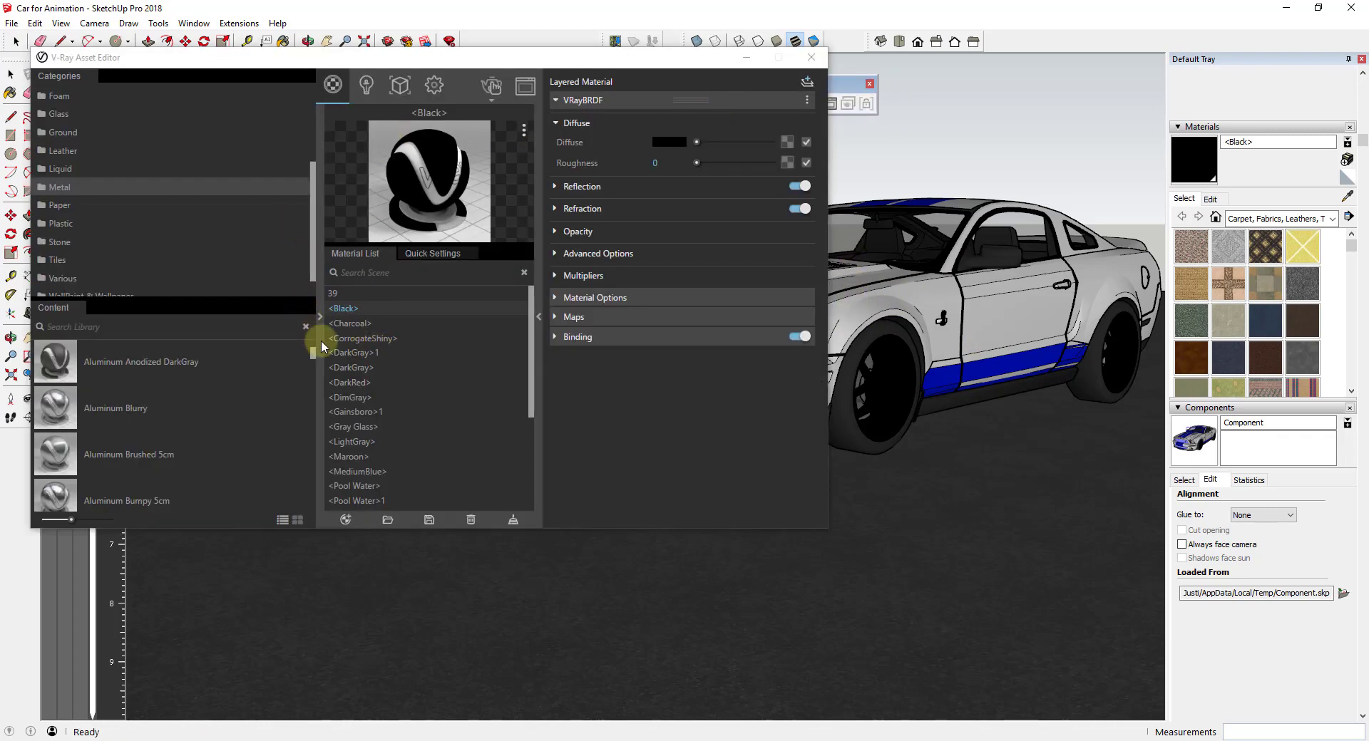
click(321, 319)
drag(514, 62, 234, 39)
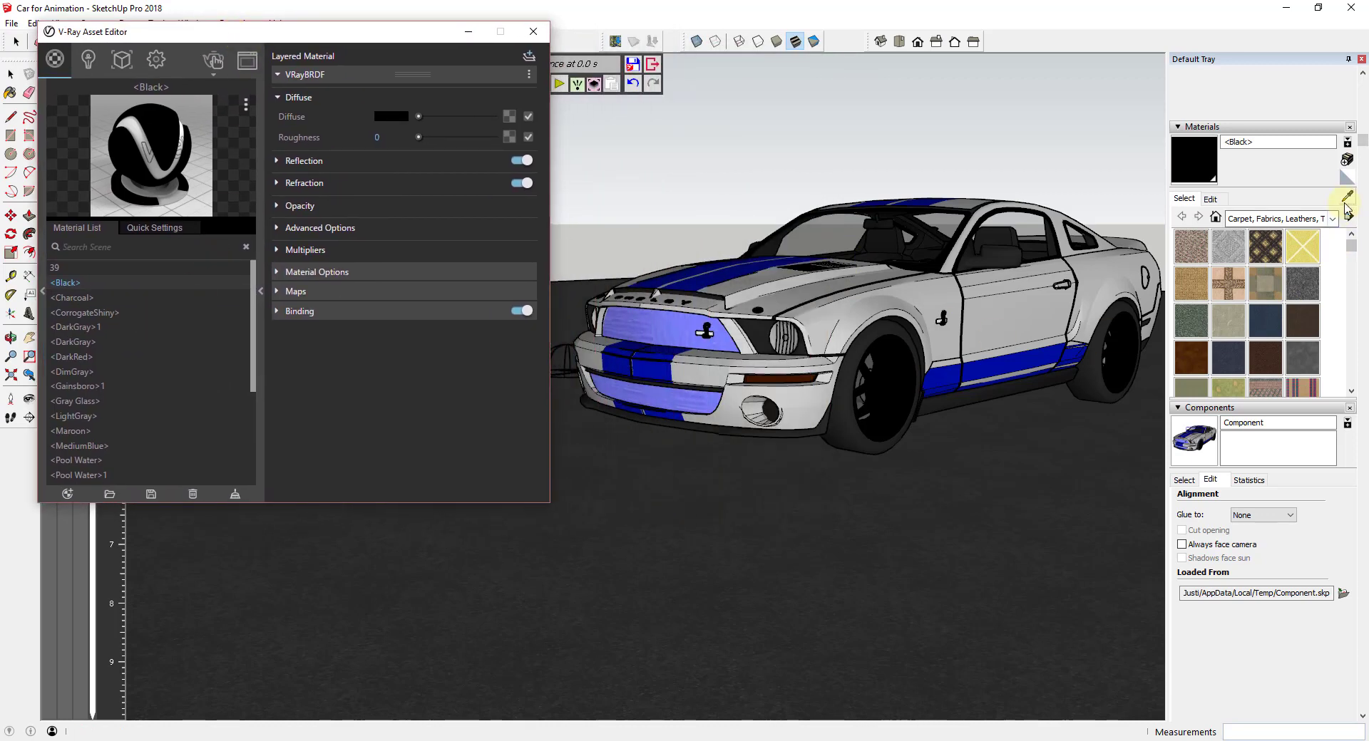
Sample the front wheel's material and accept the temporary exit from Animator to SketchUp
click(1345, 199)
click(873, 378)
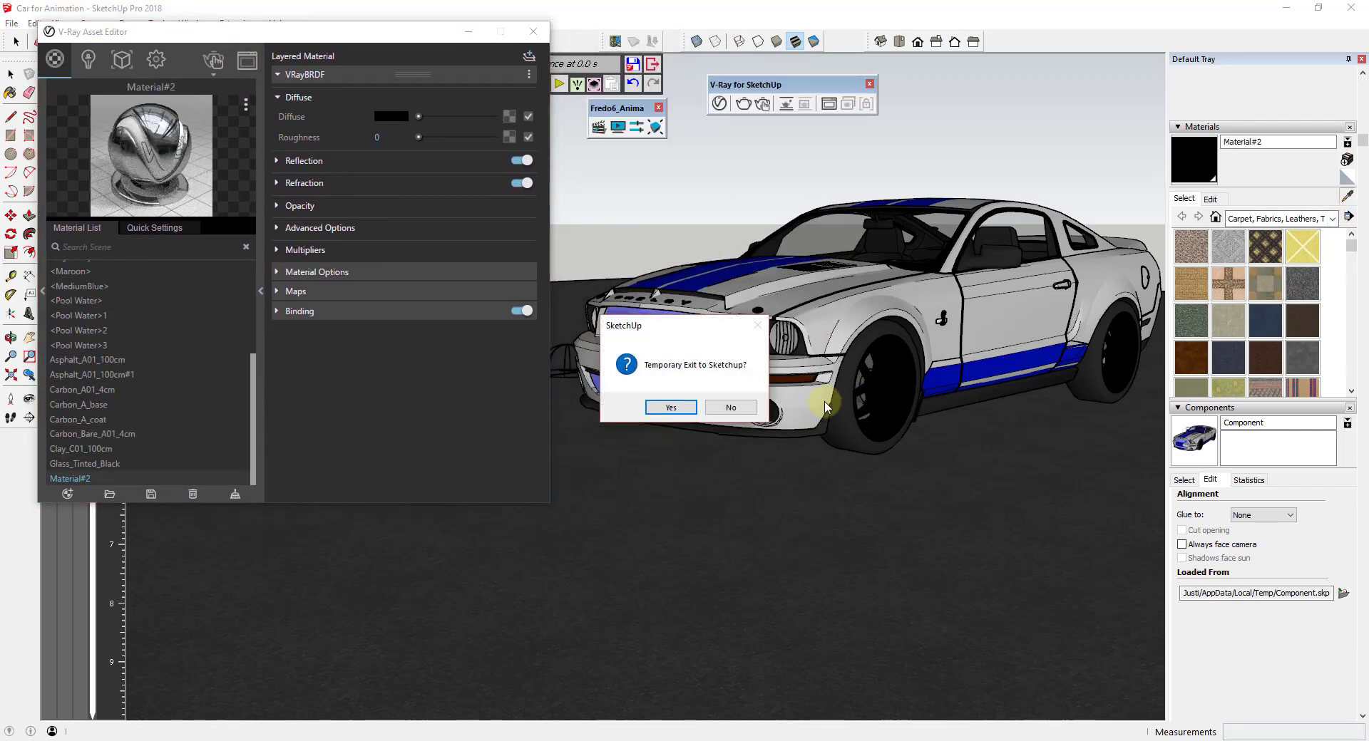
click(690, 411)
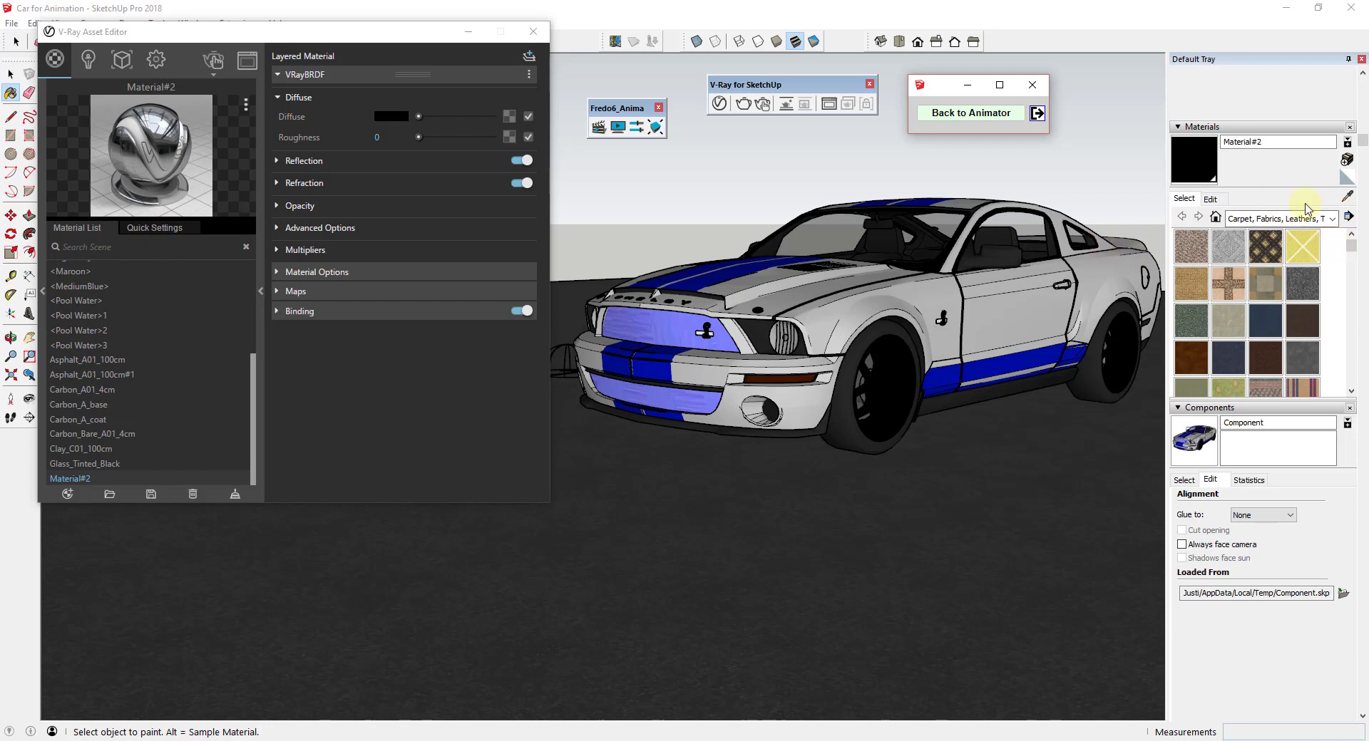
Sample the car body's material and examine its quick settings in the V-Ray Asset Editor
click(1347, 199)
click(859, 307)
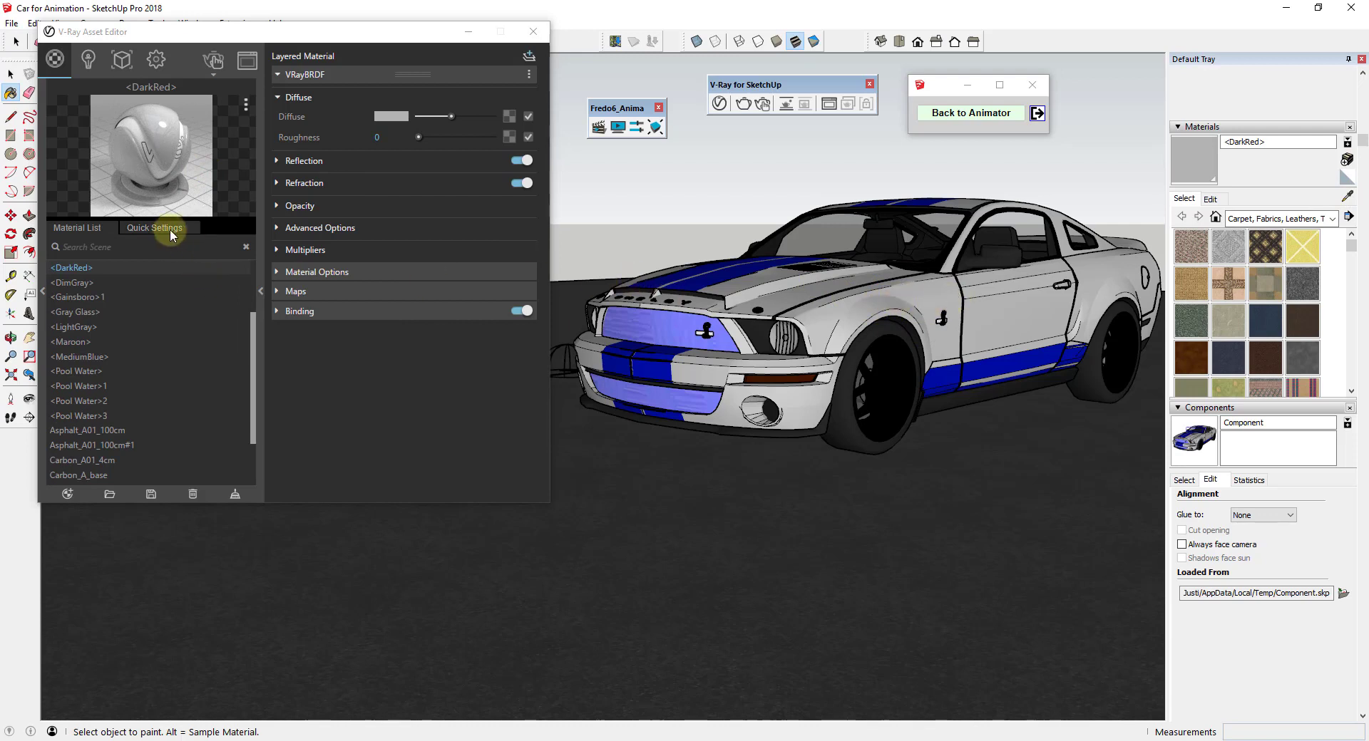
click(143, 228)
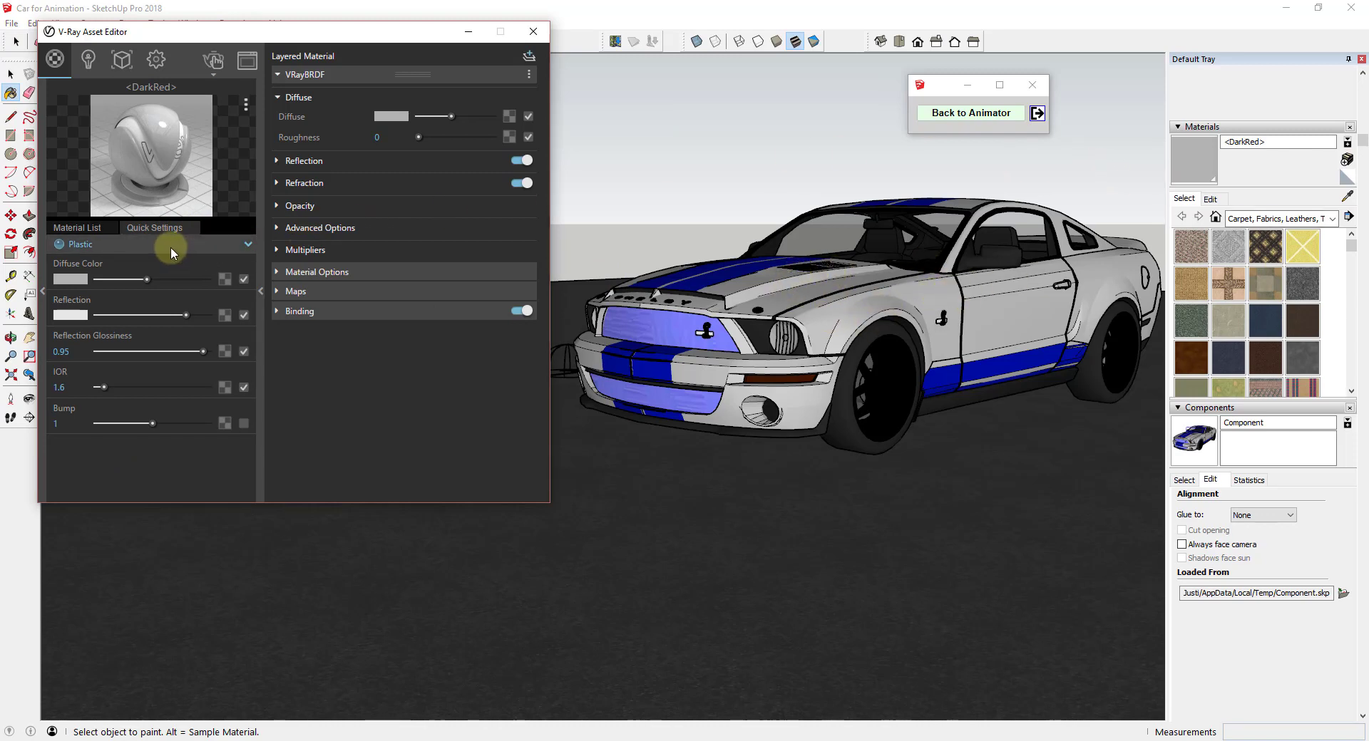
Open the nested front wheel group for editing and sample the material applied inside it
click(1348, 199)
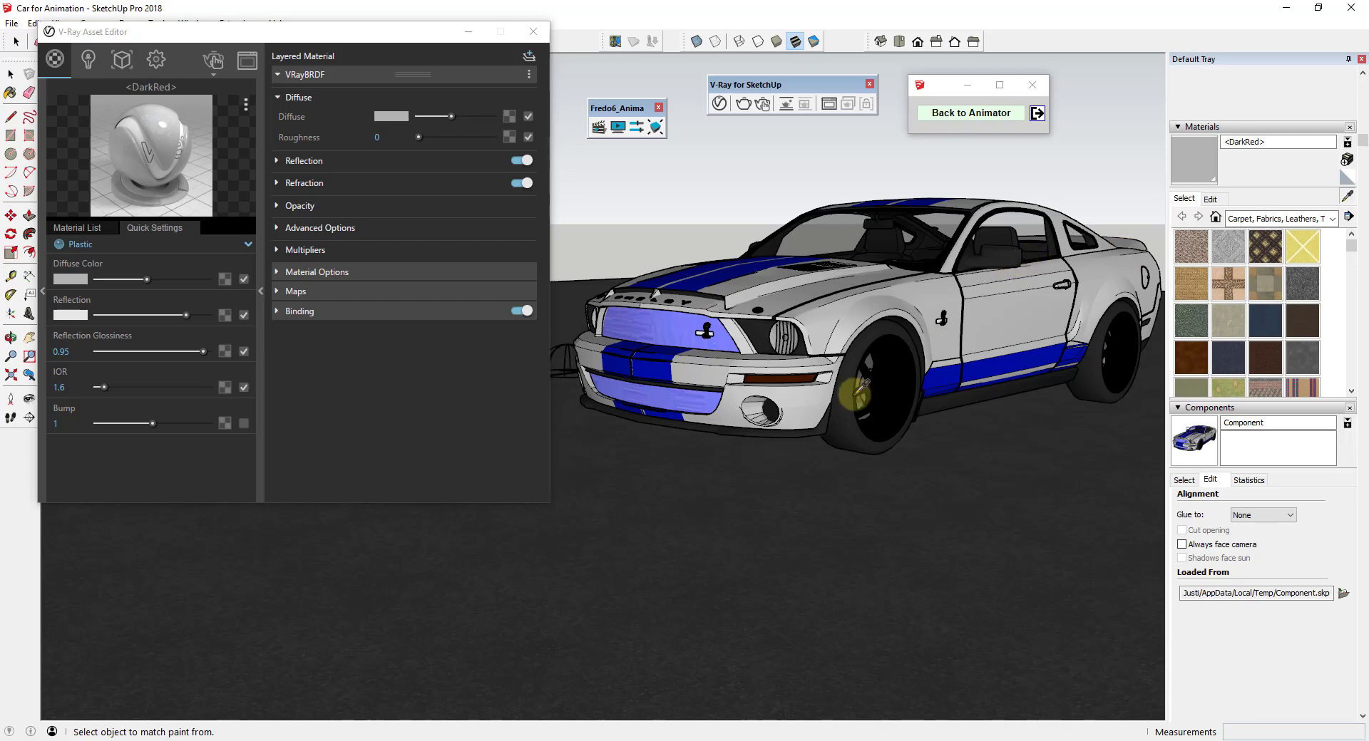
click(879, 376)
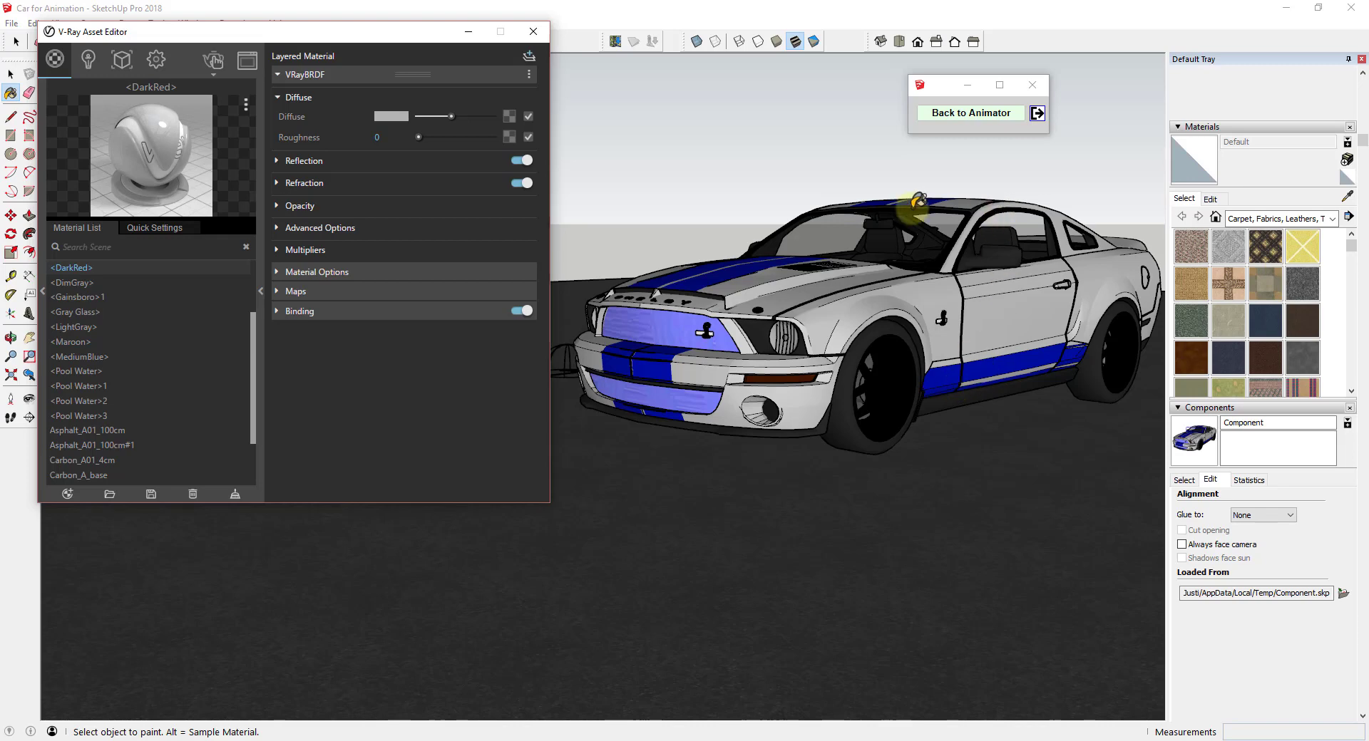
key(space)
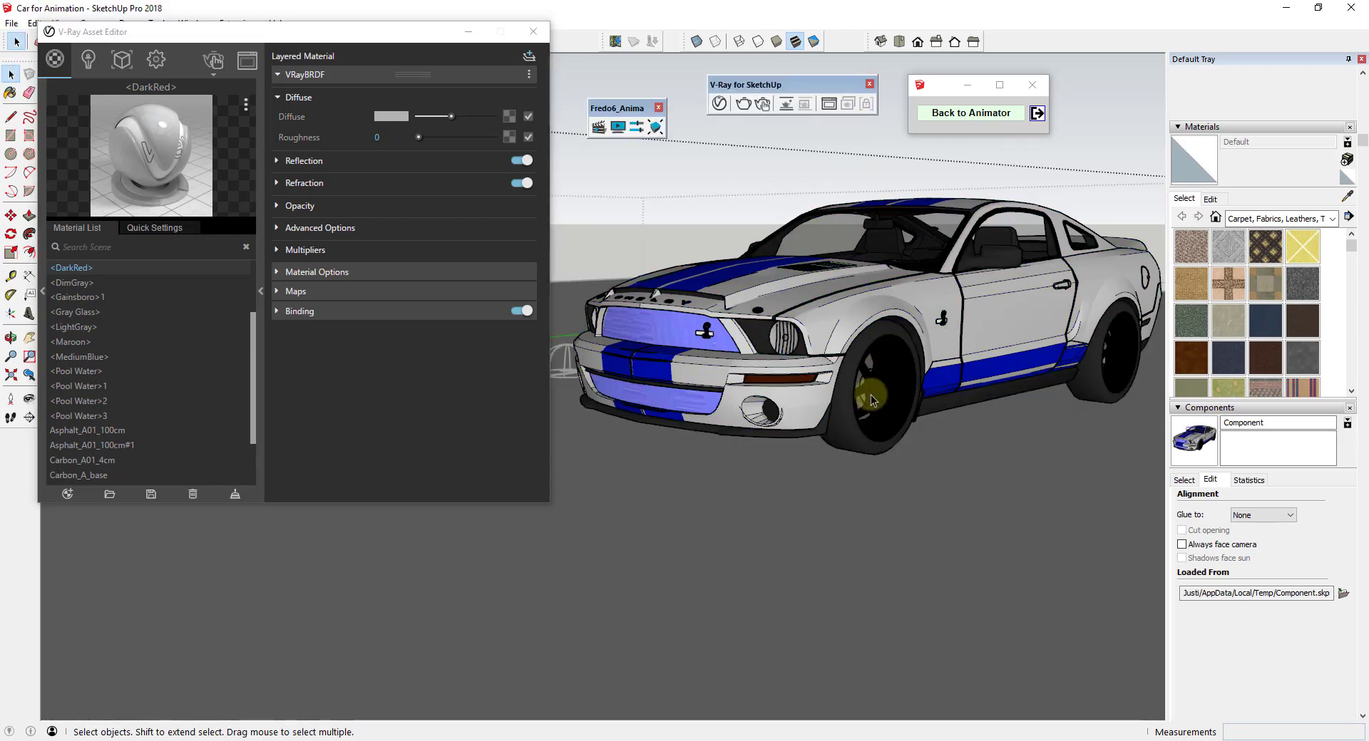
click(871, 400)
double_click(871, 399)
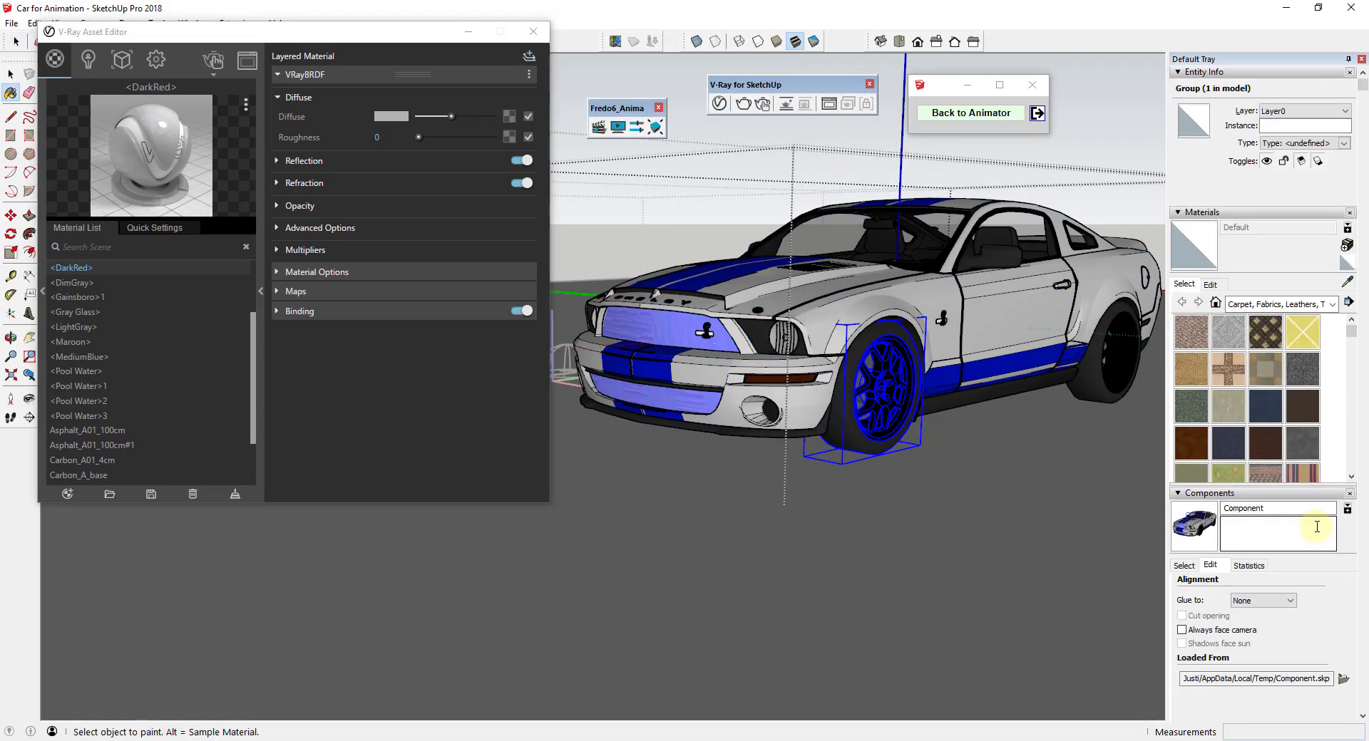
key(b)
alt+click(868, 381)
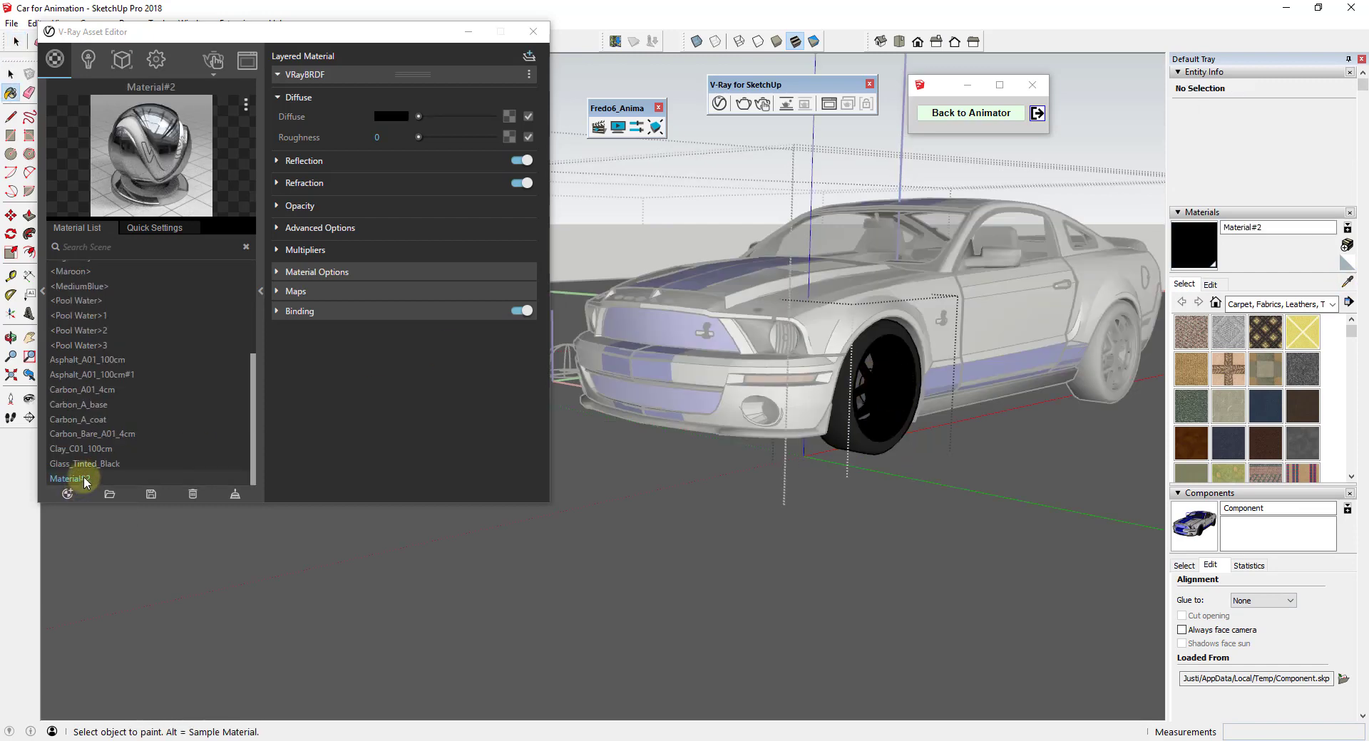
Examine the wheel material's quick settings and the available material types, then return to the material list
click(150, 228)
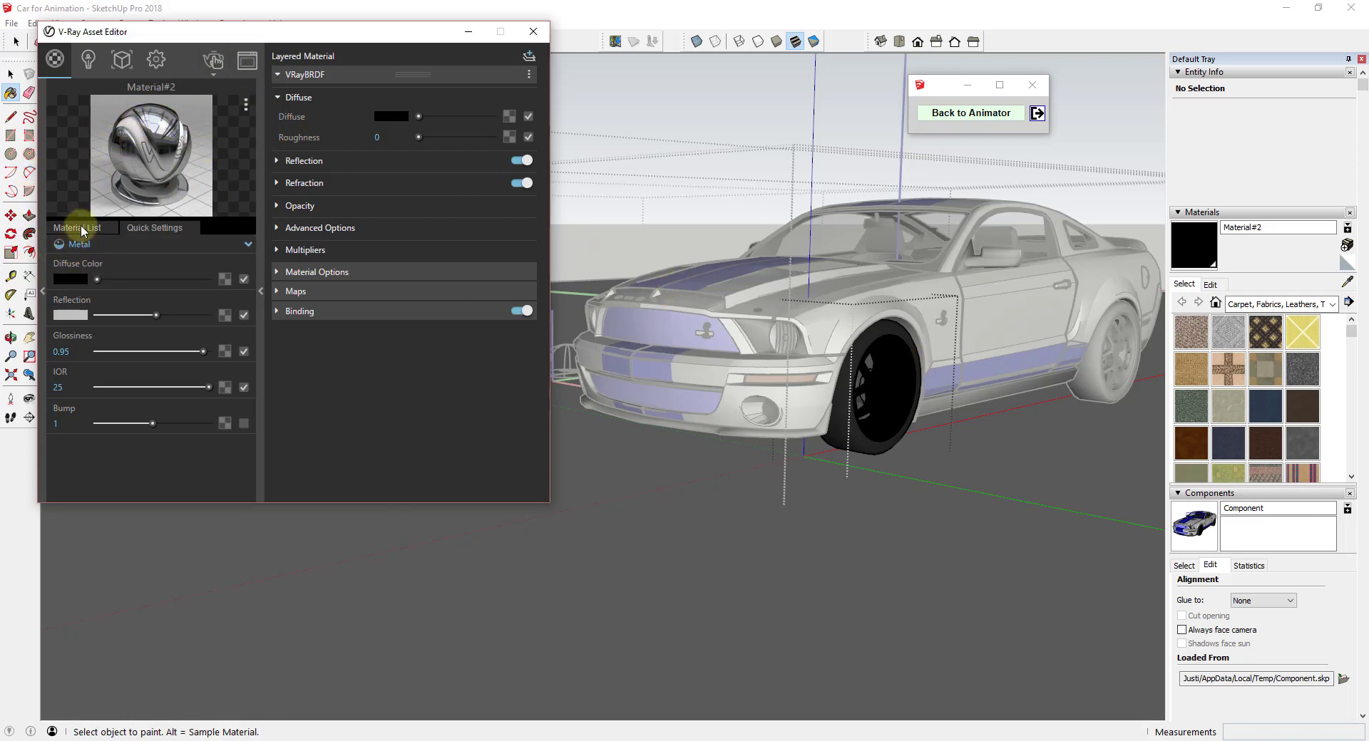
click(129, 251)
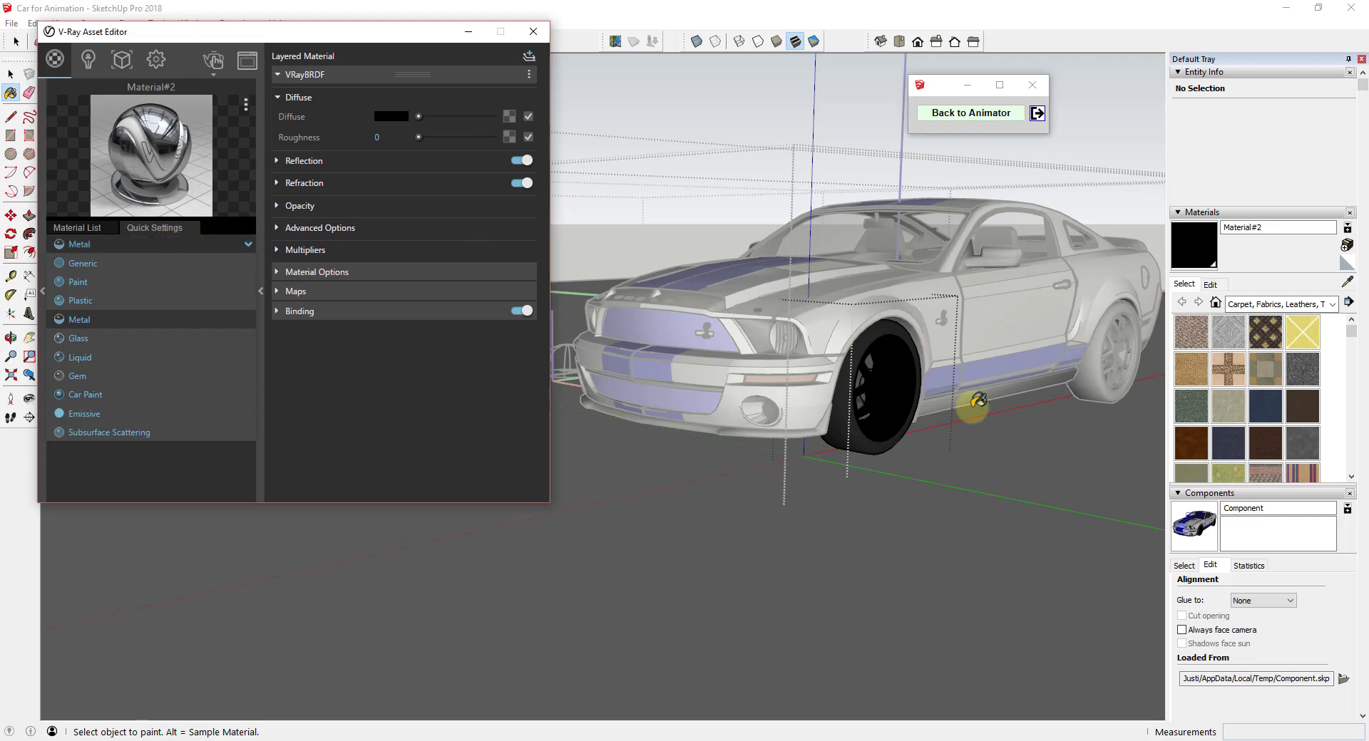
click(69, 231)
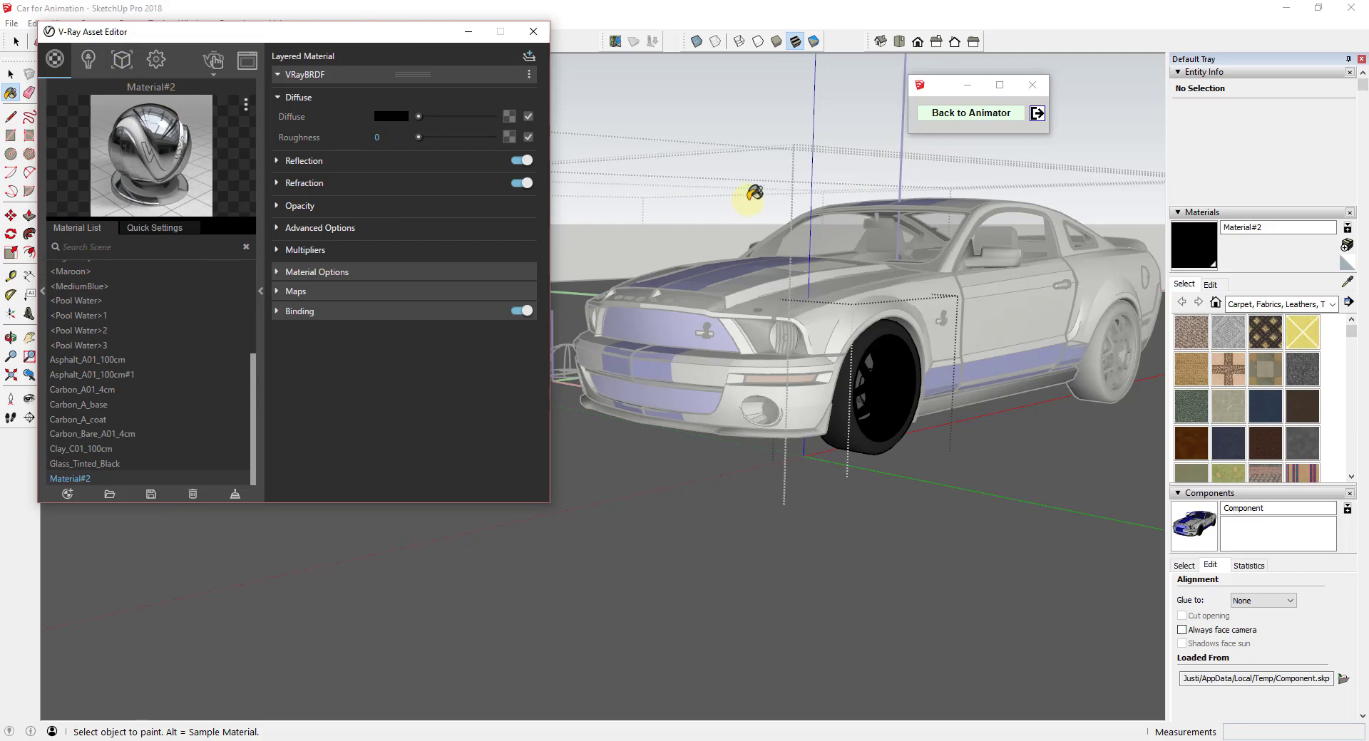
Close the wheel group and all parent groups and components that are open for editing
right_click(1094, 126)
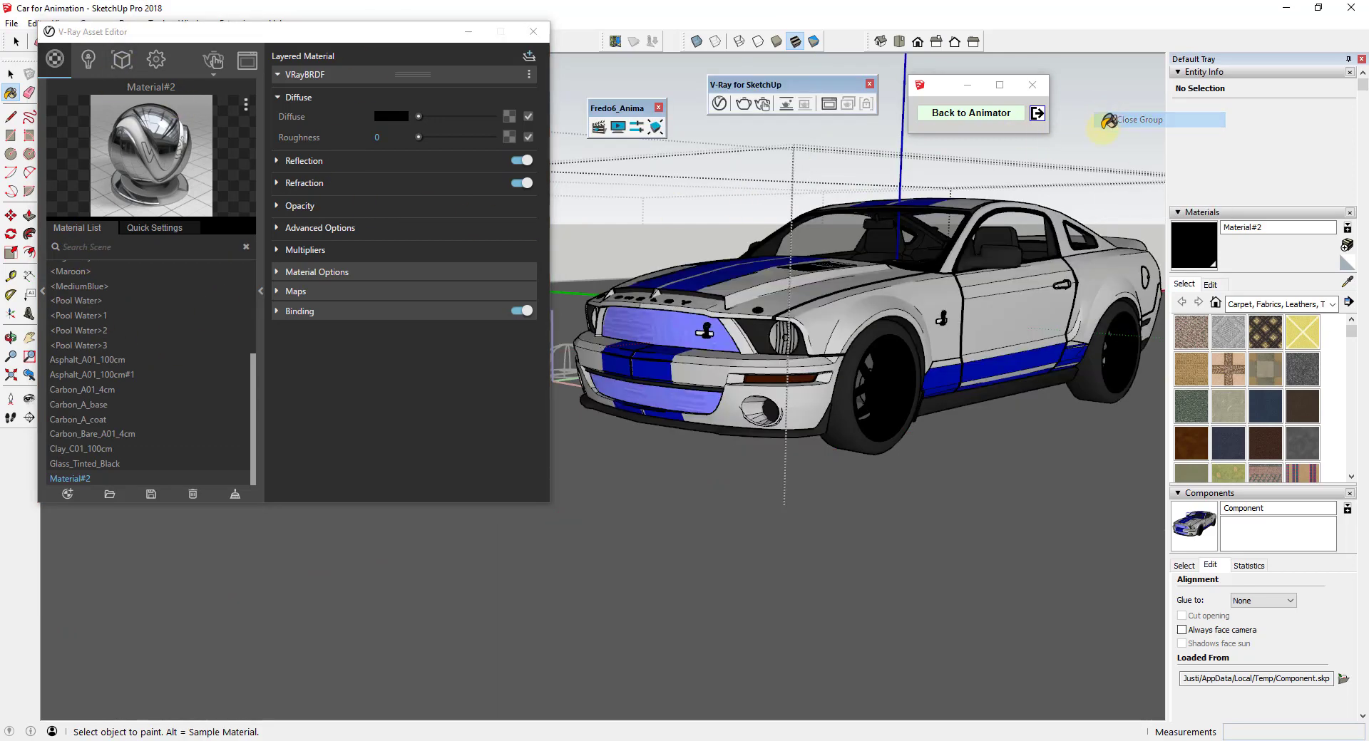
click(1120, 135)
right_click(1105, 122)
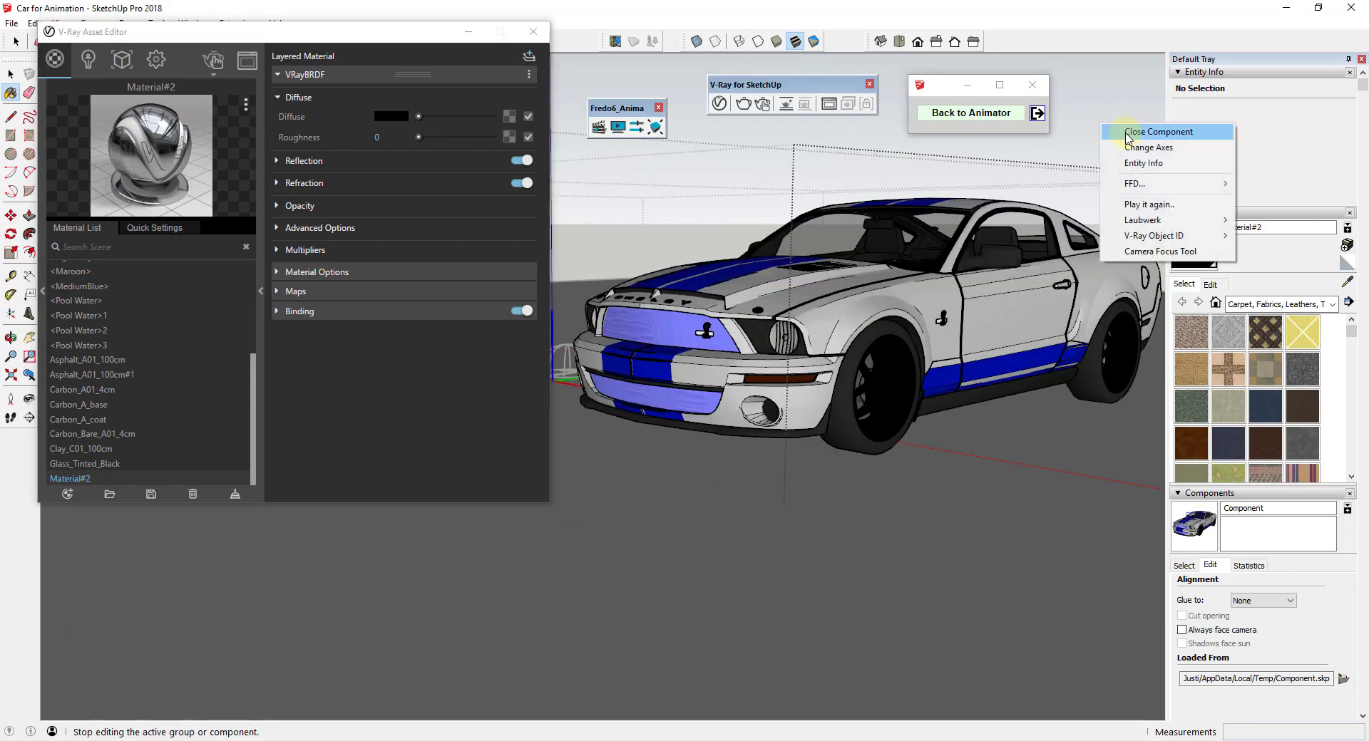
click(1125, 131)
right_click(1087, 123)
click(1111, 130)
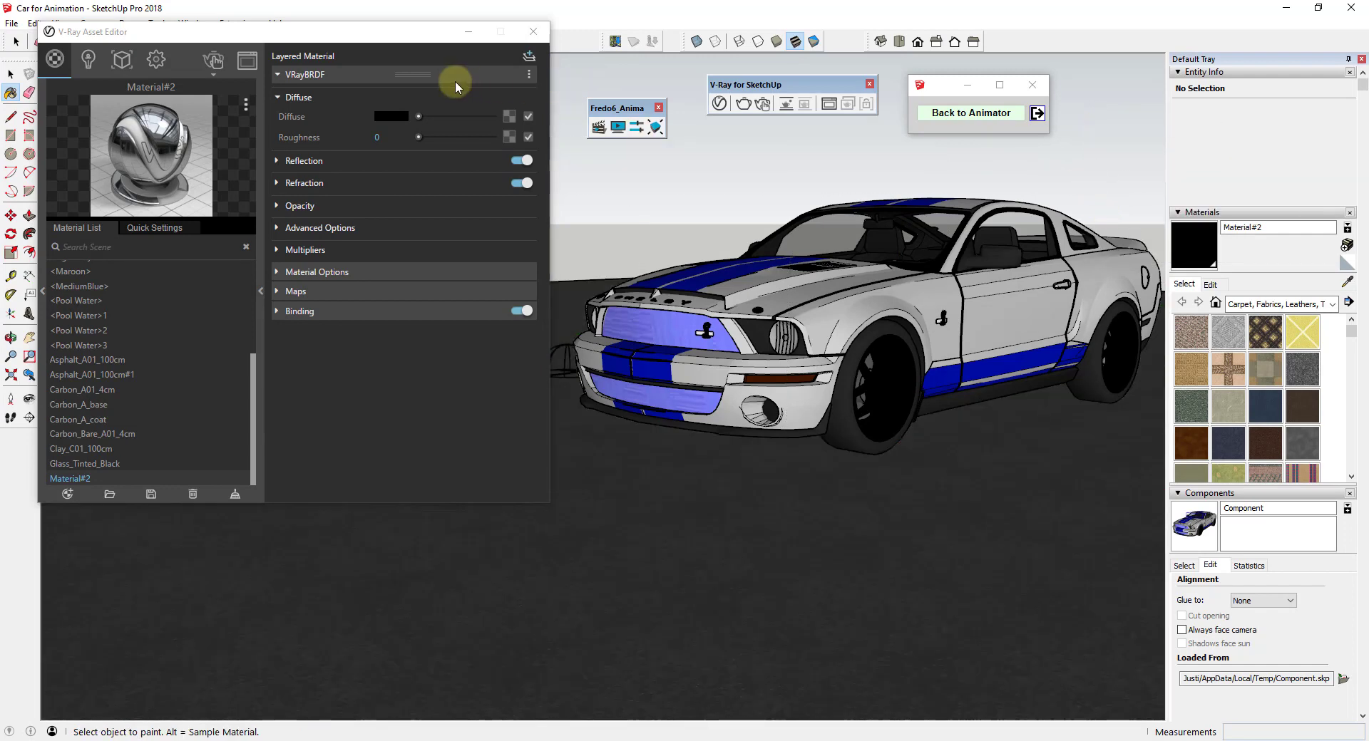
Start an interactive V-Ray render of the car and move the frame buffer clear of the Asset Editor
drag(361, 31, 257, 90)
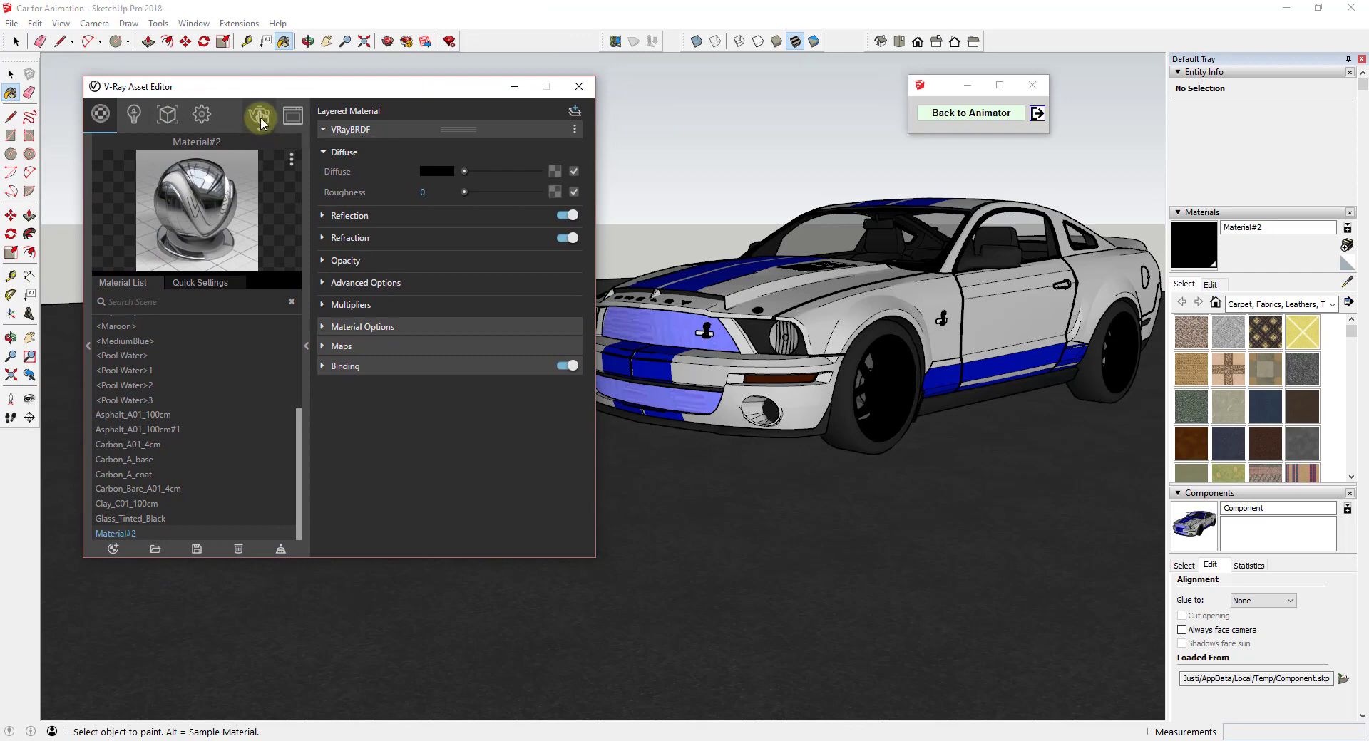
click(260, 120)
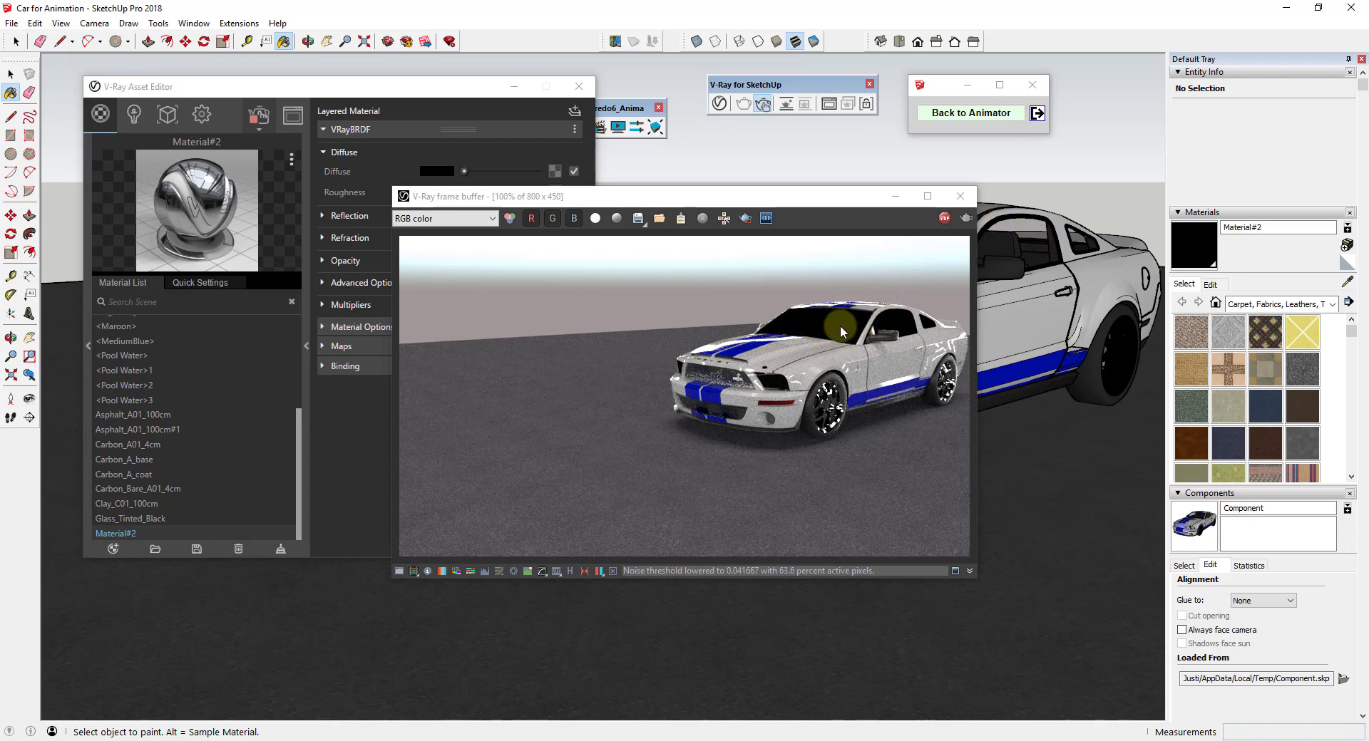
click(1058, 320)
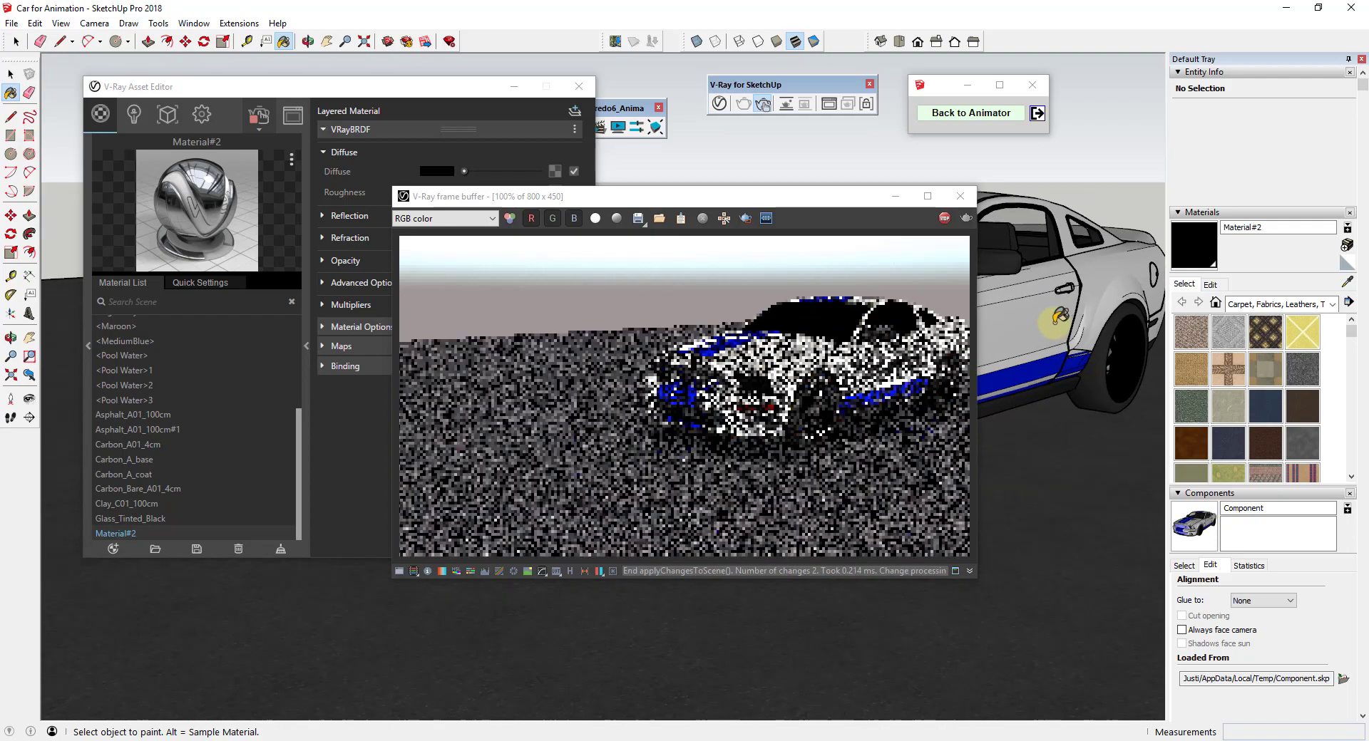
middle_drag(1051, 314, 1023, 293)
key(b)
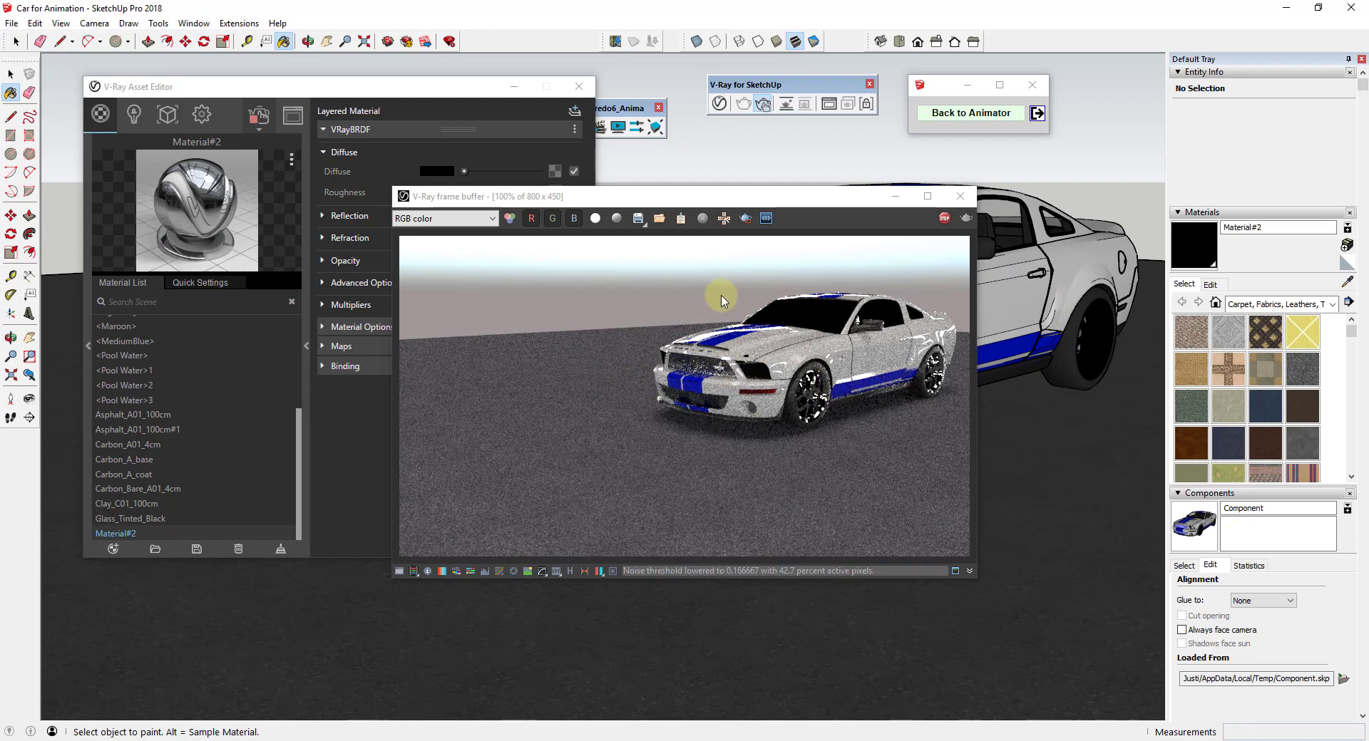
drag(807, 203, 1055, 180)
Compare the render with the V-Ray Dome Light off and on, leave it on, and minimize the Asset Editor
click(134, 114)
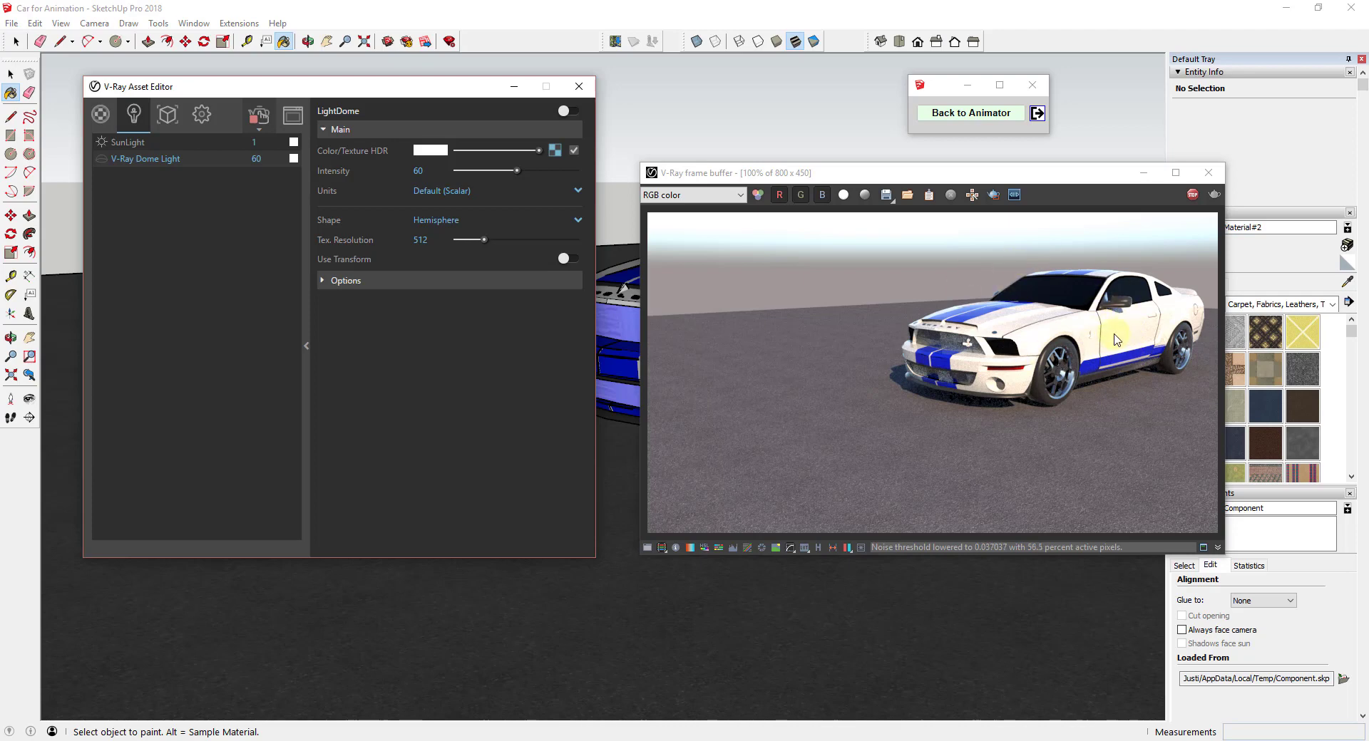
click(101, 158)
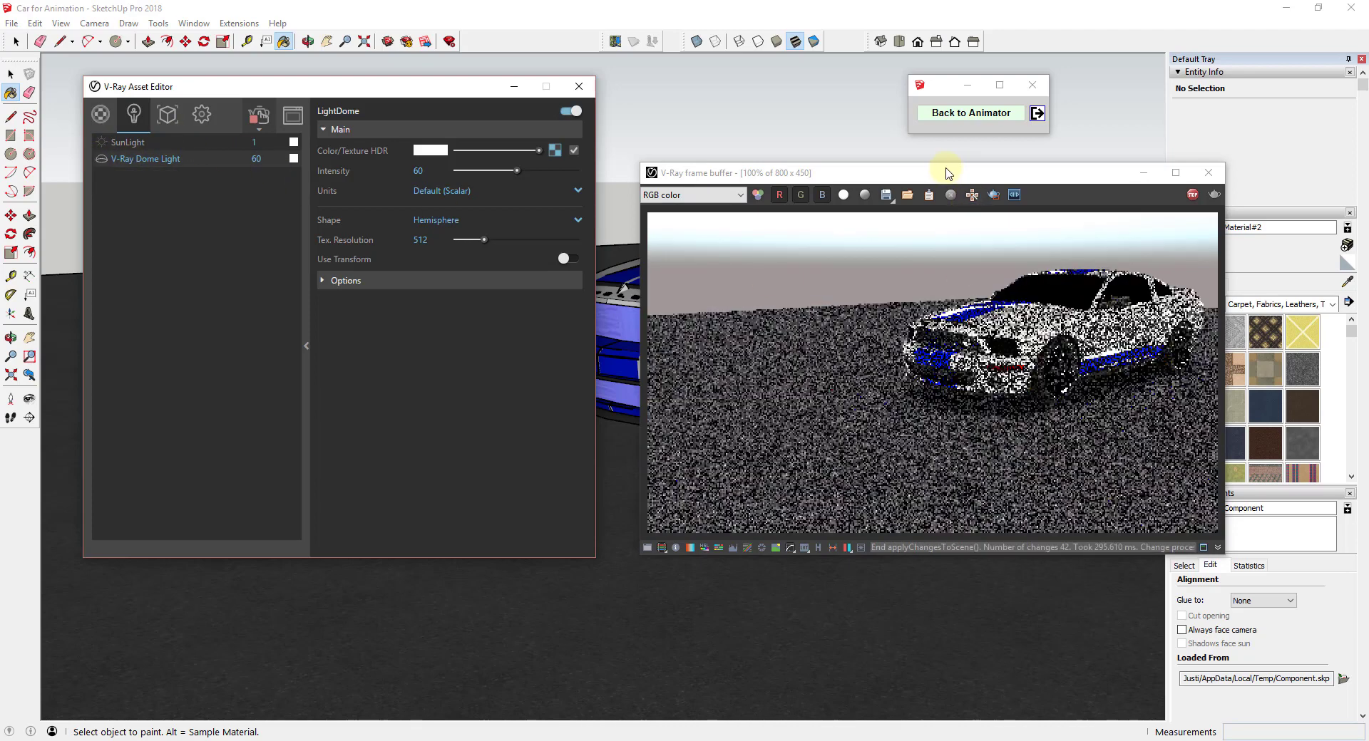
click(513, 87)
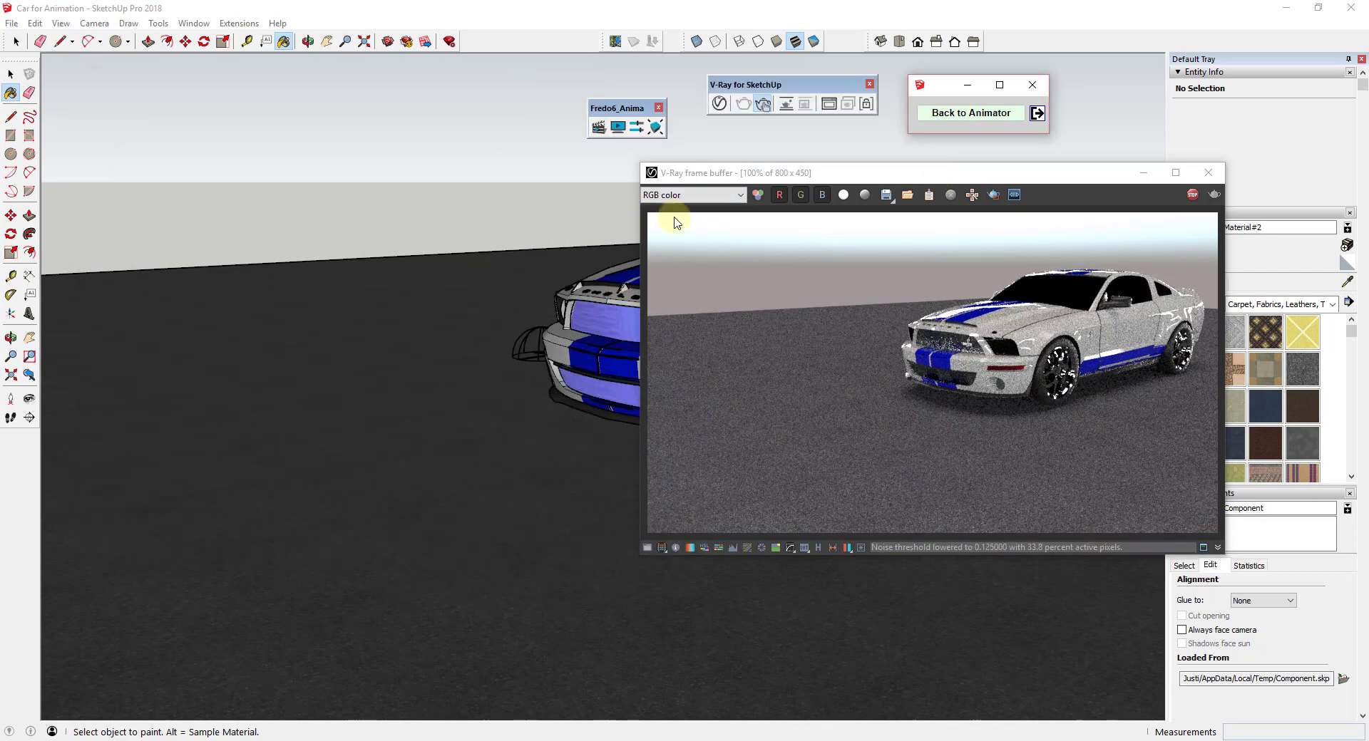
Move the frame buffer aside to reveal the existing dome light and display the V-Ray Lights toolbar
drag(786, 179, 942, 174)
mouse_move(550, 342)
middle_down()
mouse_move(549, 372)
mouse_move(632, 220)
middle_up()
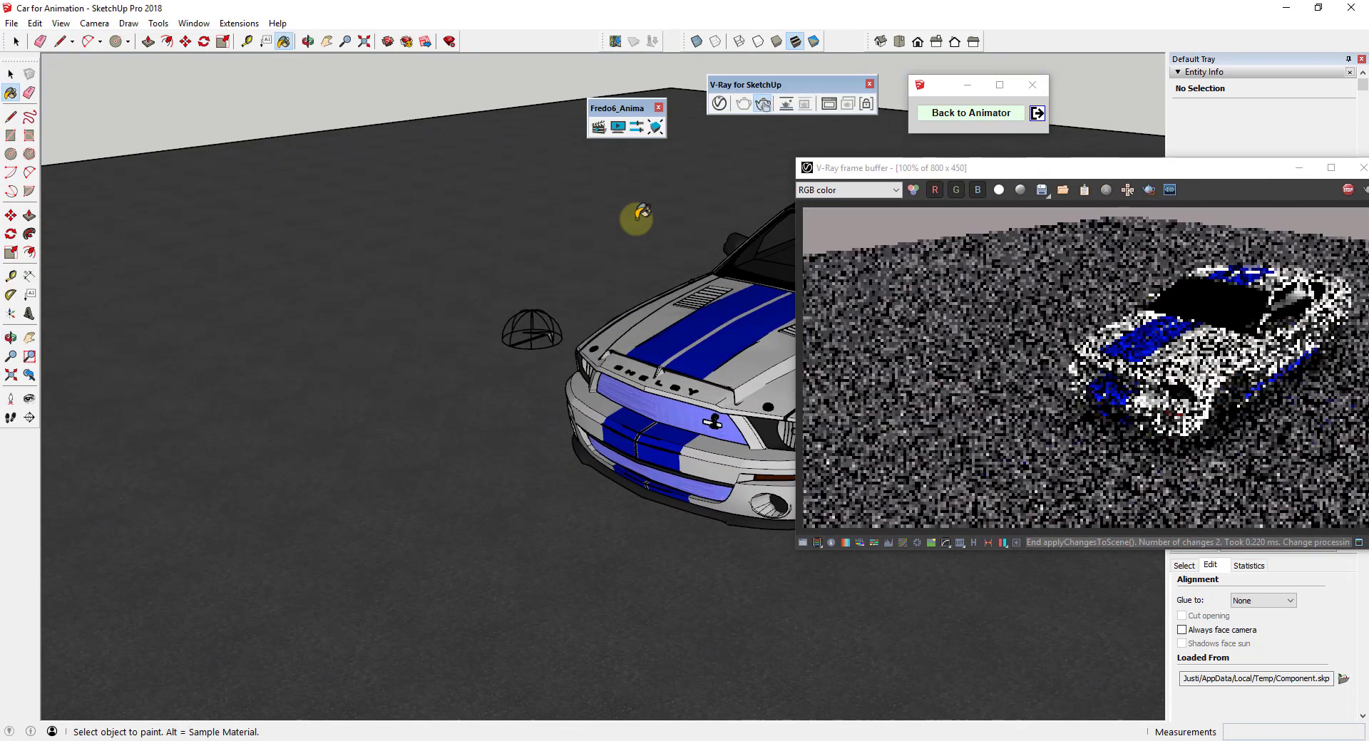
right_click(1033, 44)
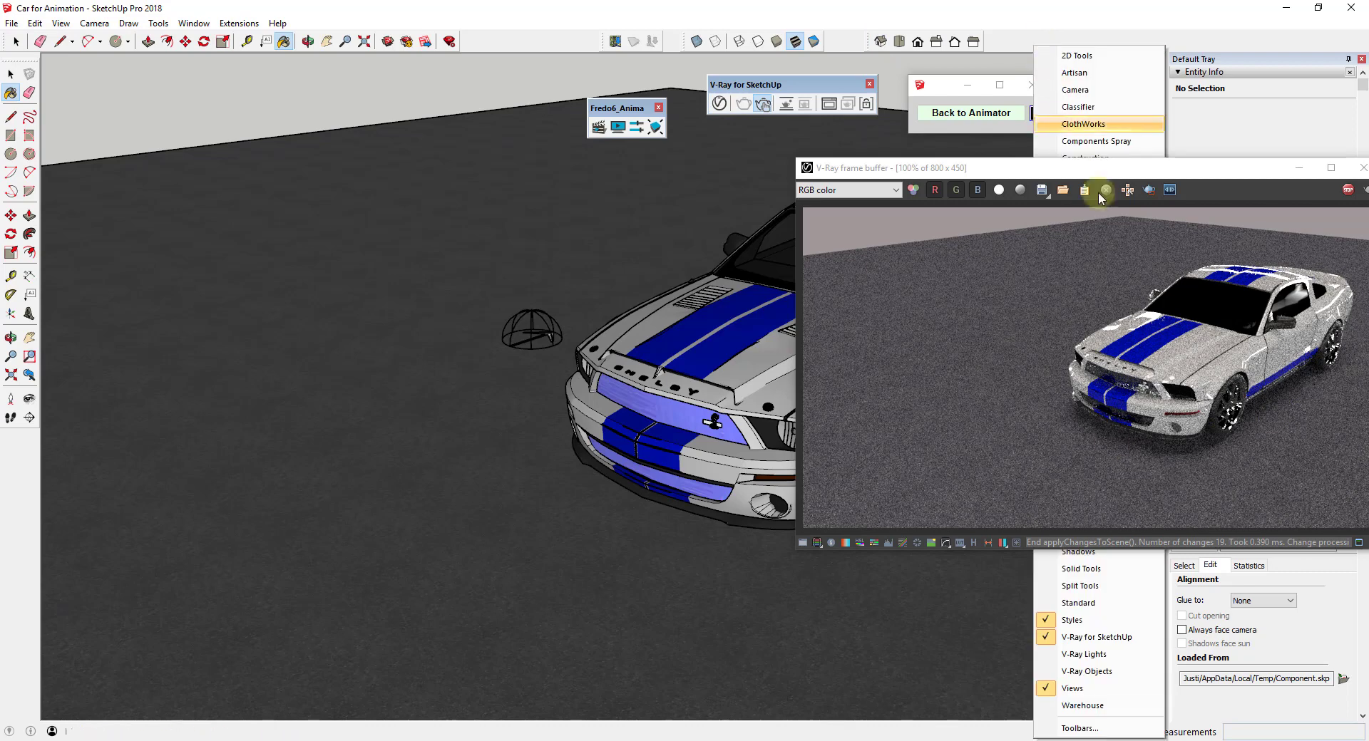
click(1083, 656)
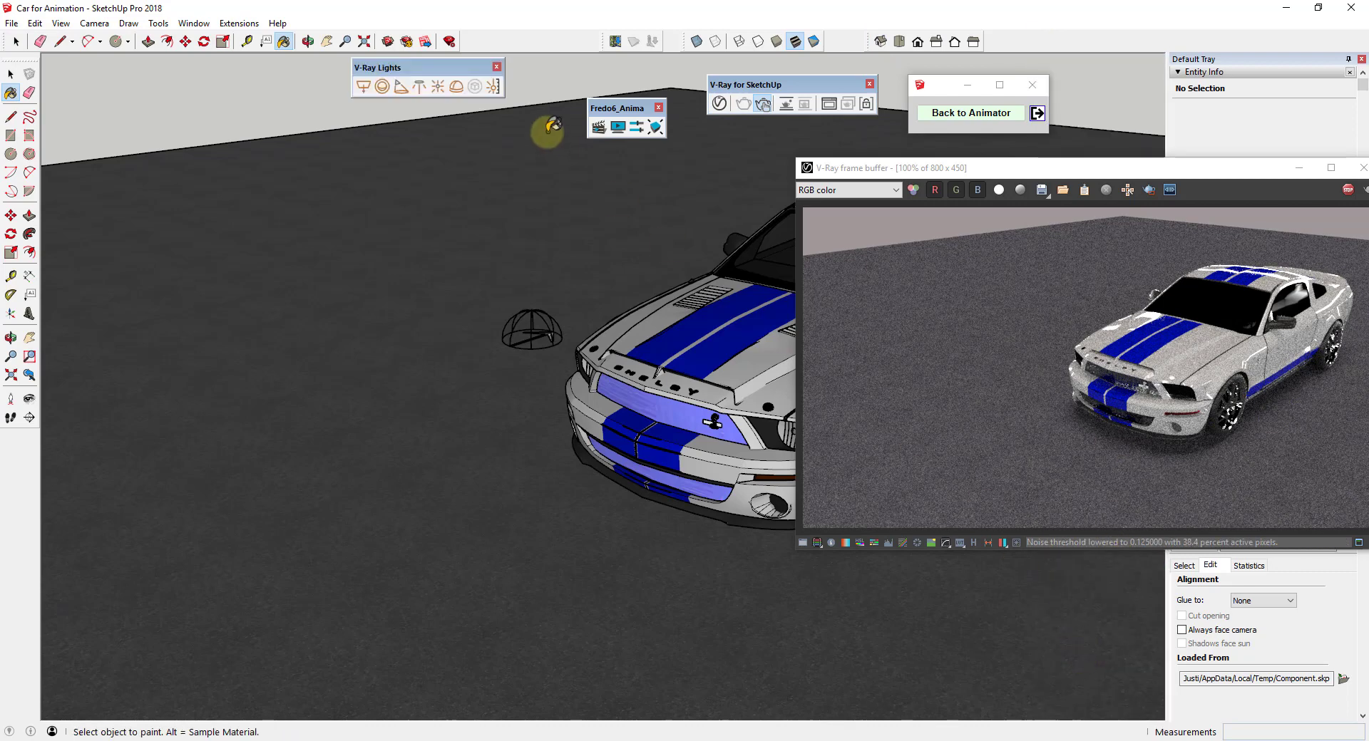
click(456, 87)
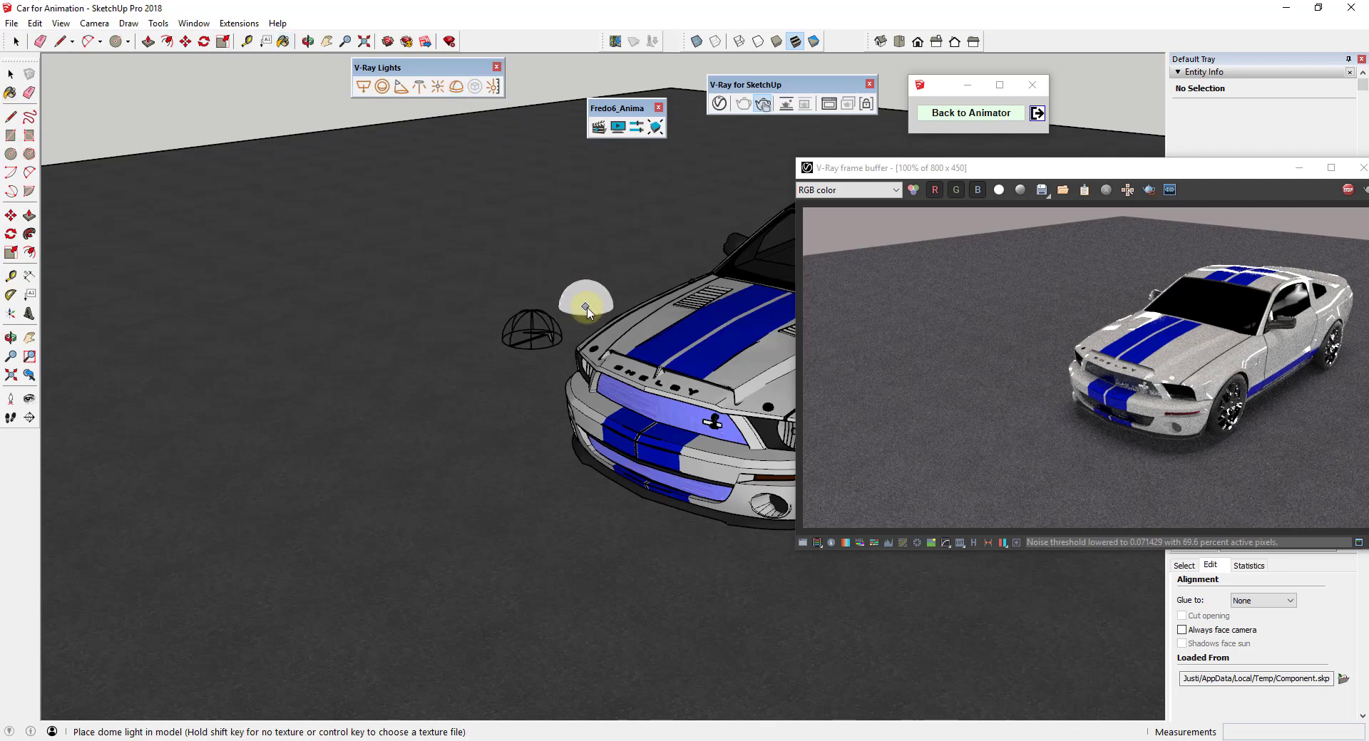
key(space)
mouse_move(583, 305)
middle_down()
mouse_move(531, 233)
mouse_move(562, 317)
mouse_move(550, 76)
middle_up()
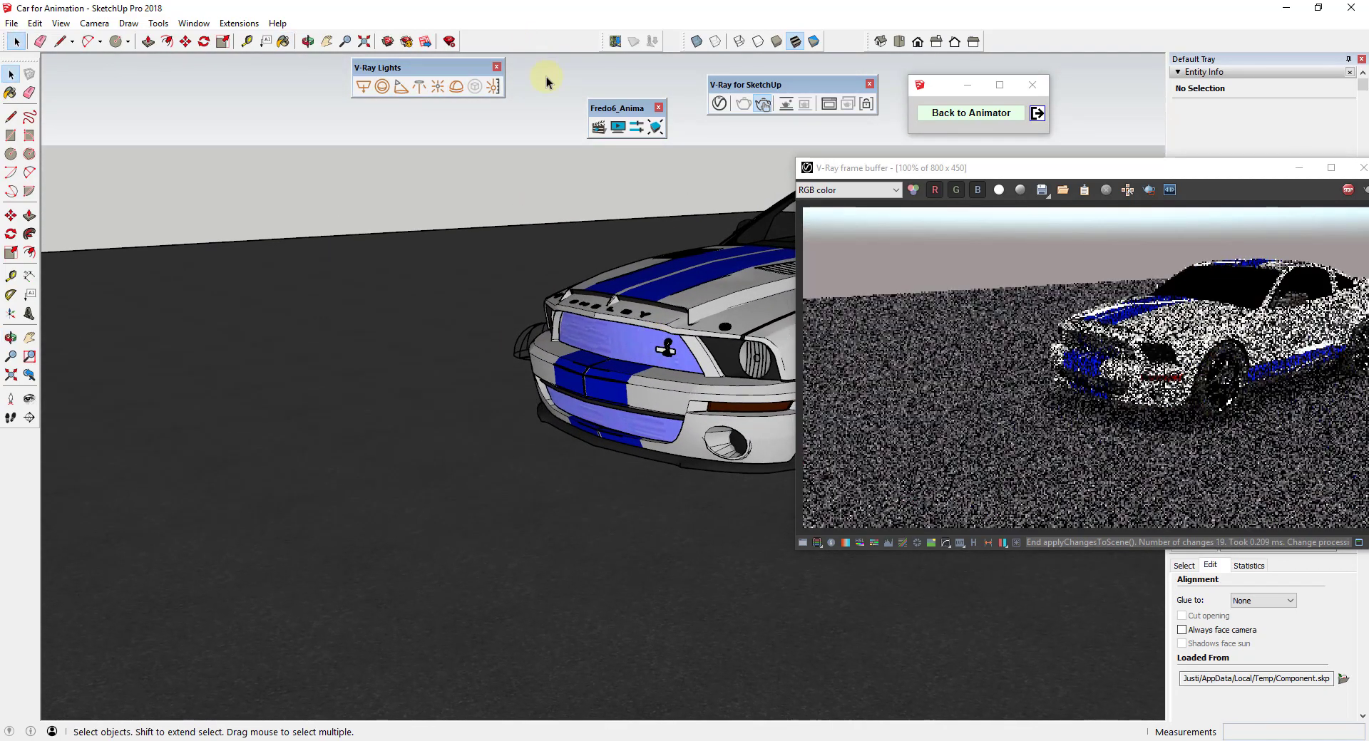
Open the V-Ray Asset Editor, dismiss the Poliigon HDR web page, and examine which bitmap file the dome light's HDR texture uses
click(719, 104)
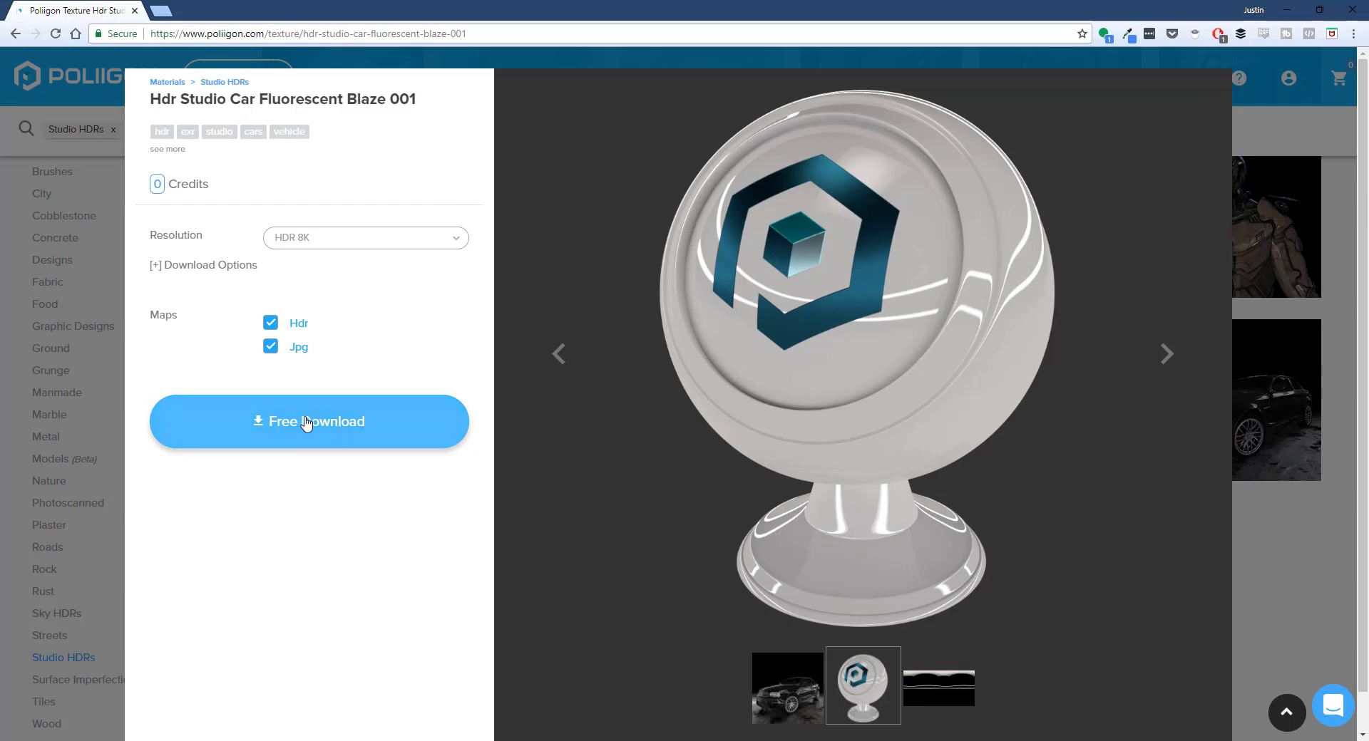
click(1287, 10)
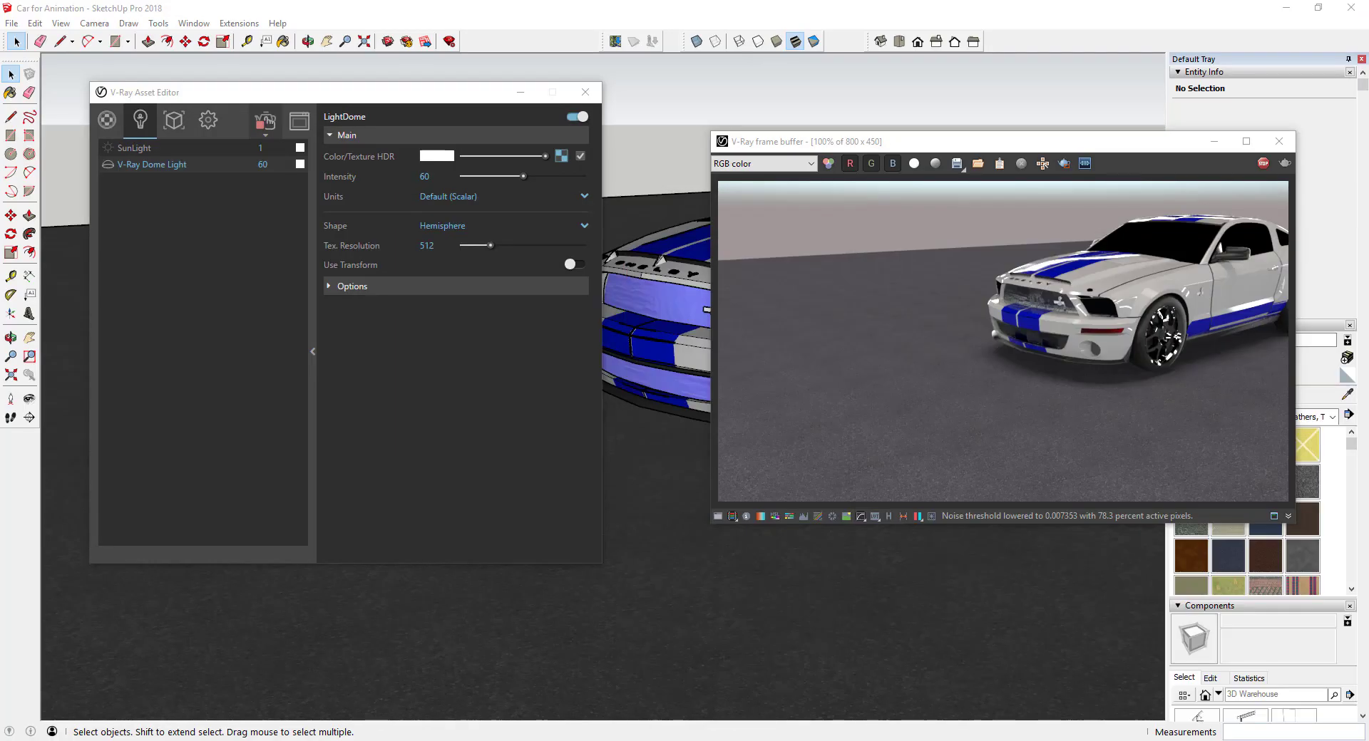
click(563, 156)
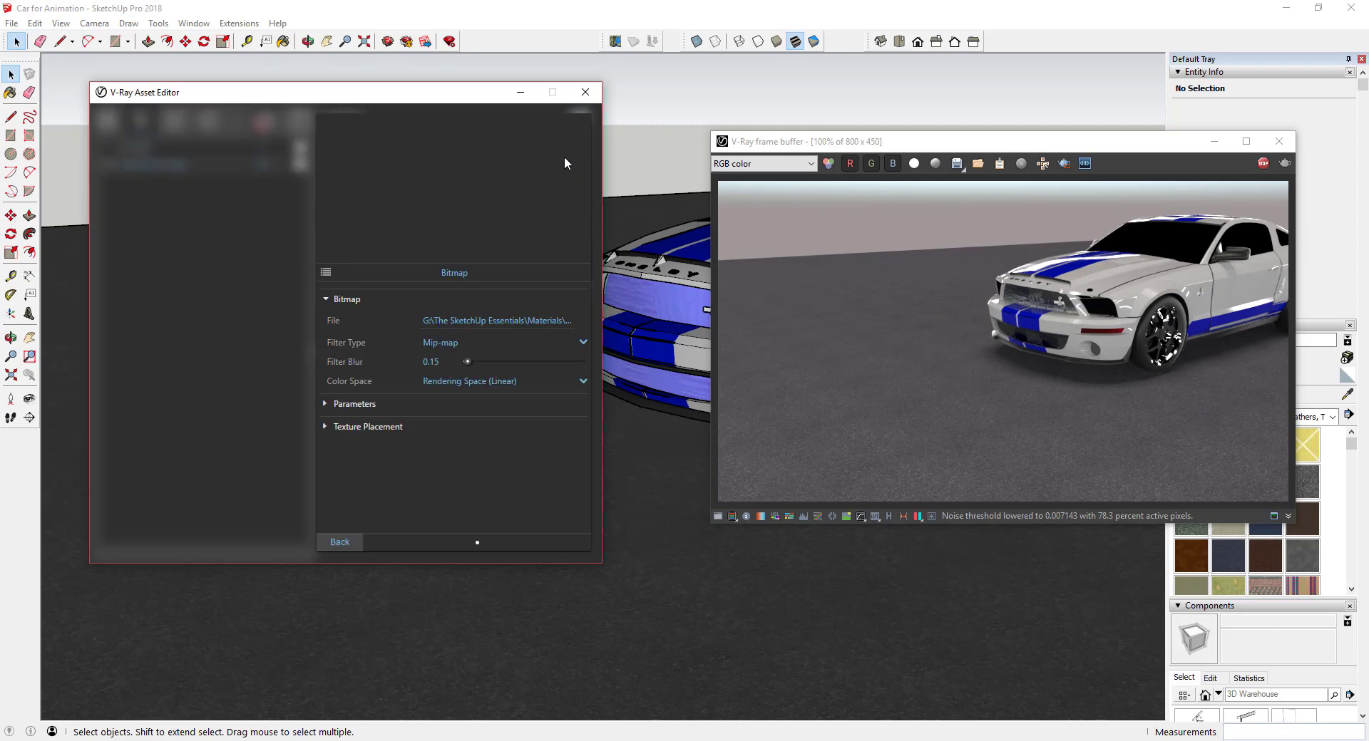
click(581, 321)
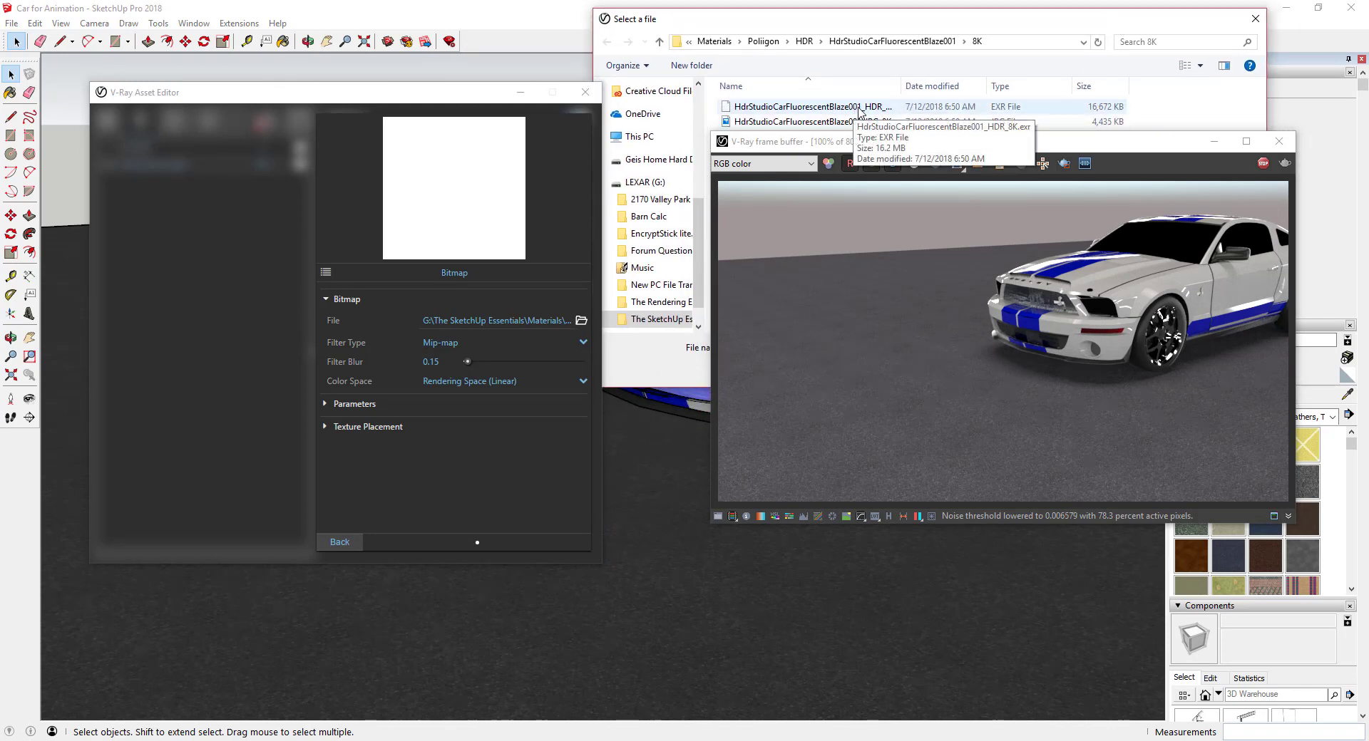
click(1253, 21)
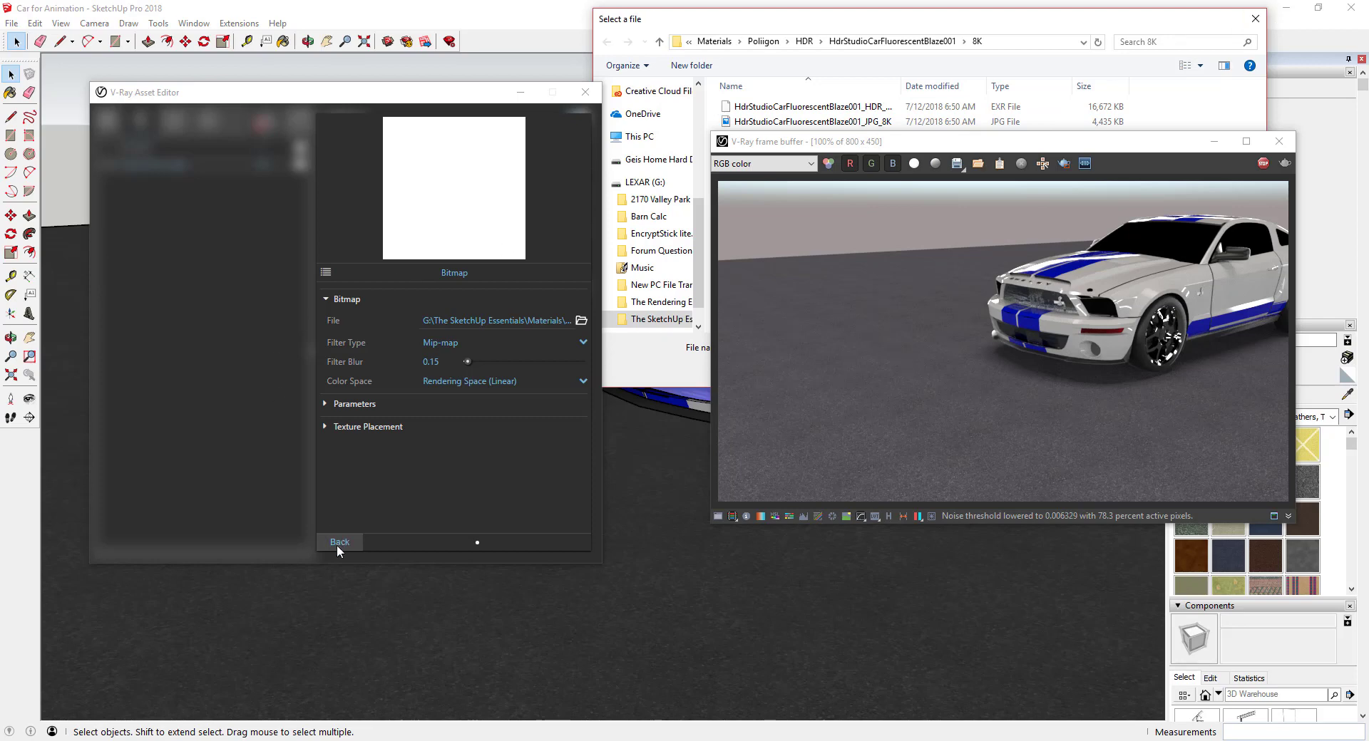
click(338, 543)
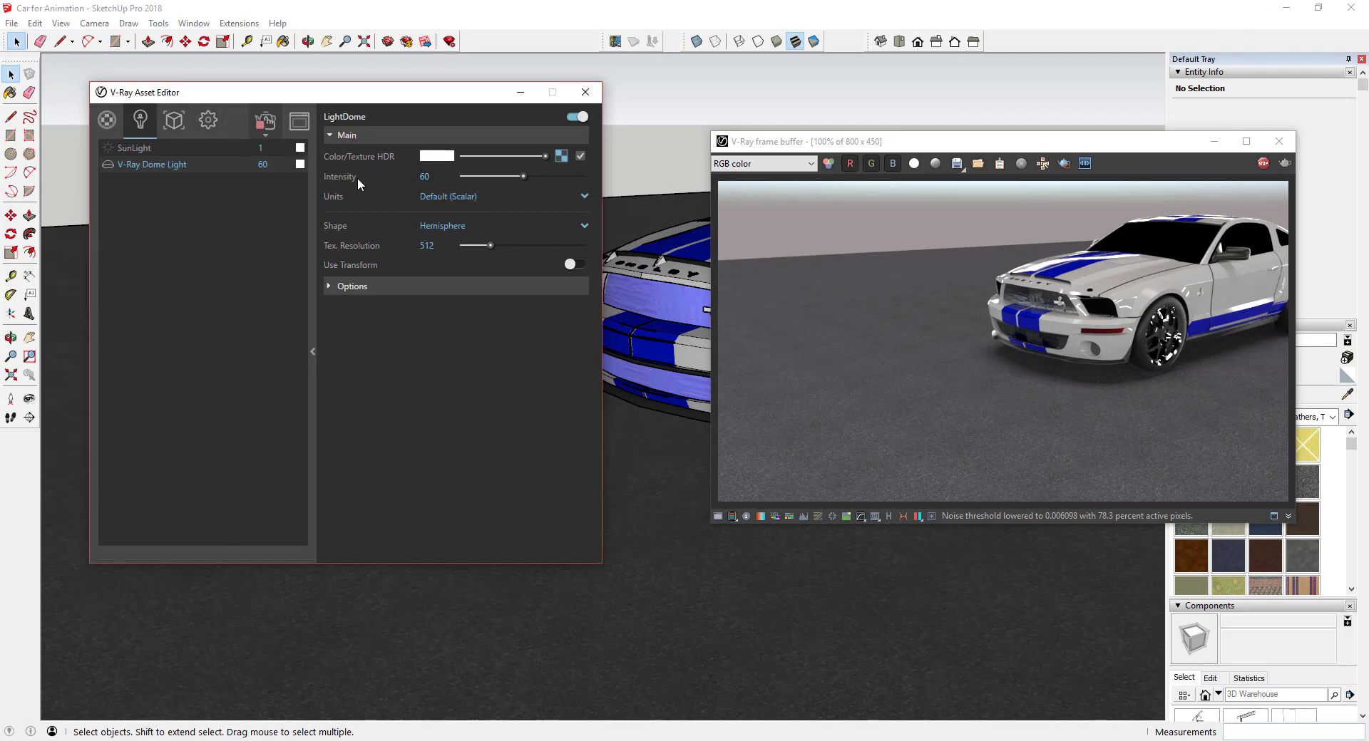
Try a camera exposure value of 14.24 in the V-Ray settings, set it back to 13, and stop the render
click(208, 123)
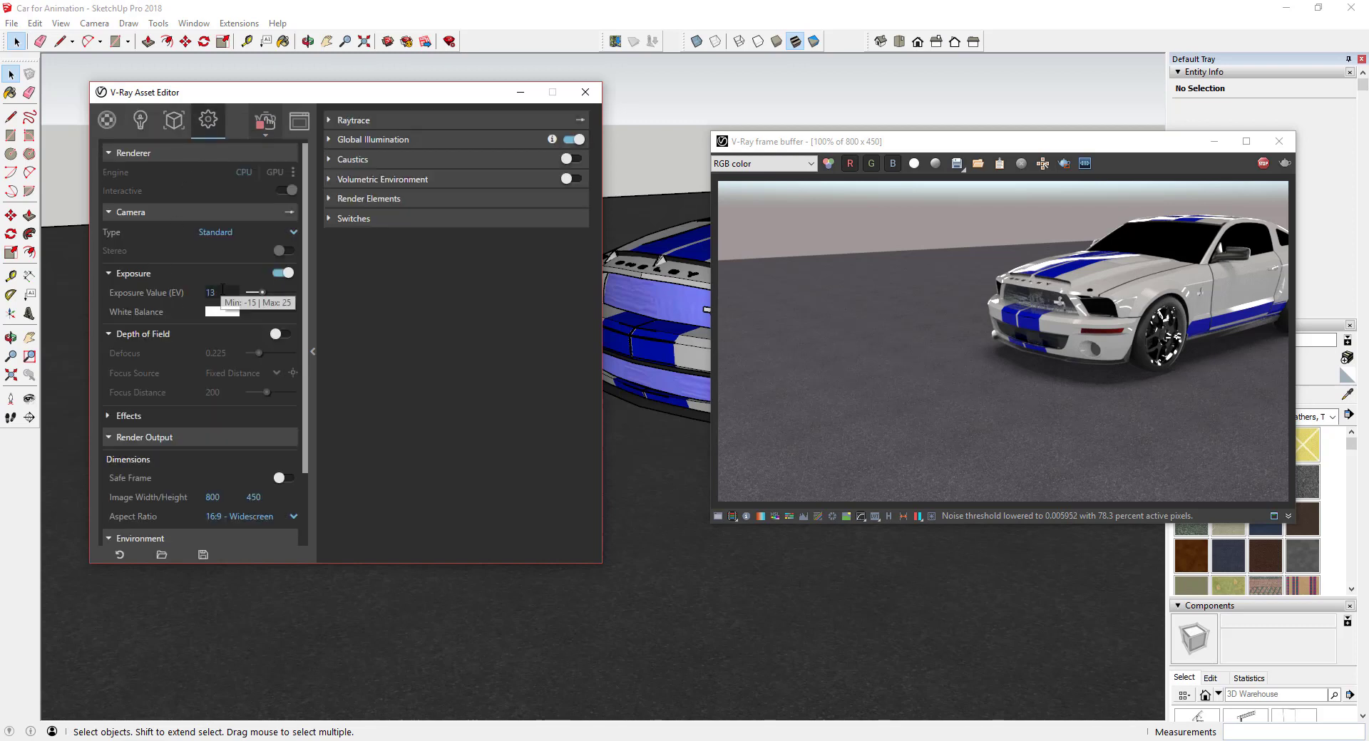
drag(220, 290, 163, 294)
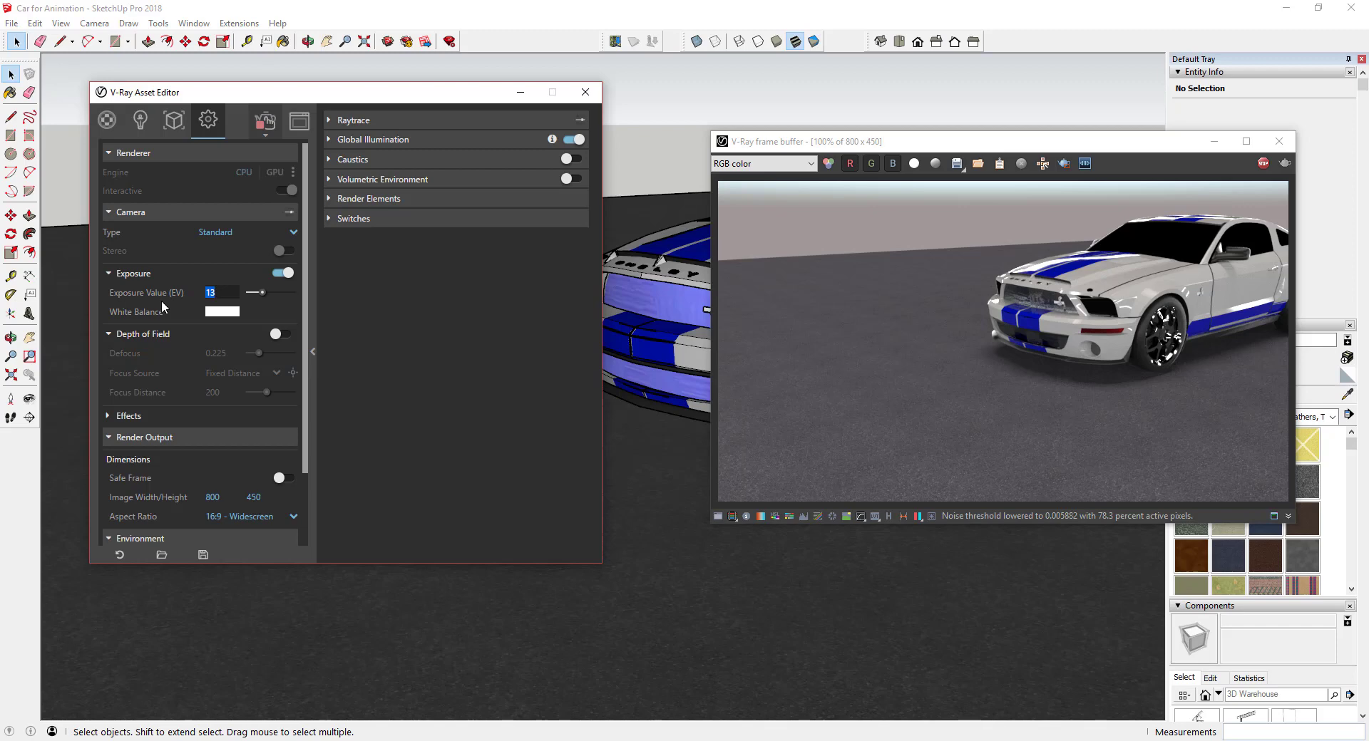
text(14.26)
key(Return)
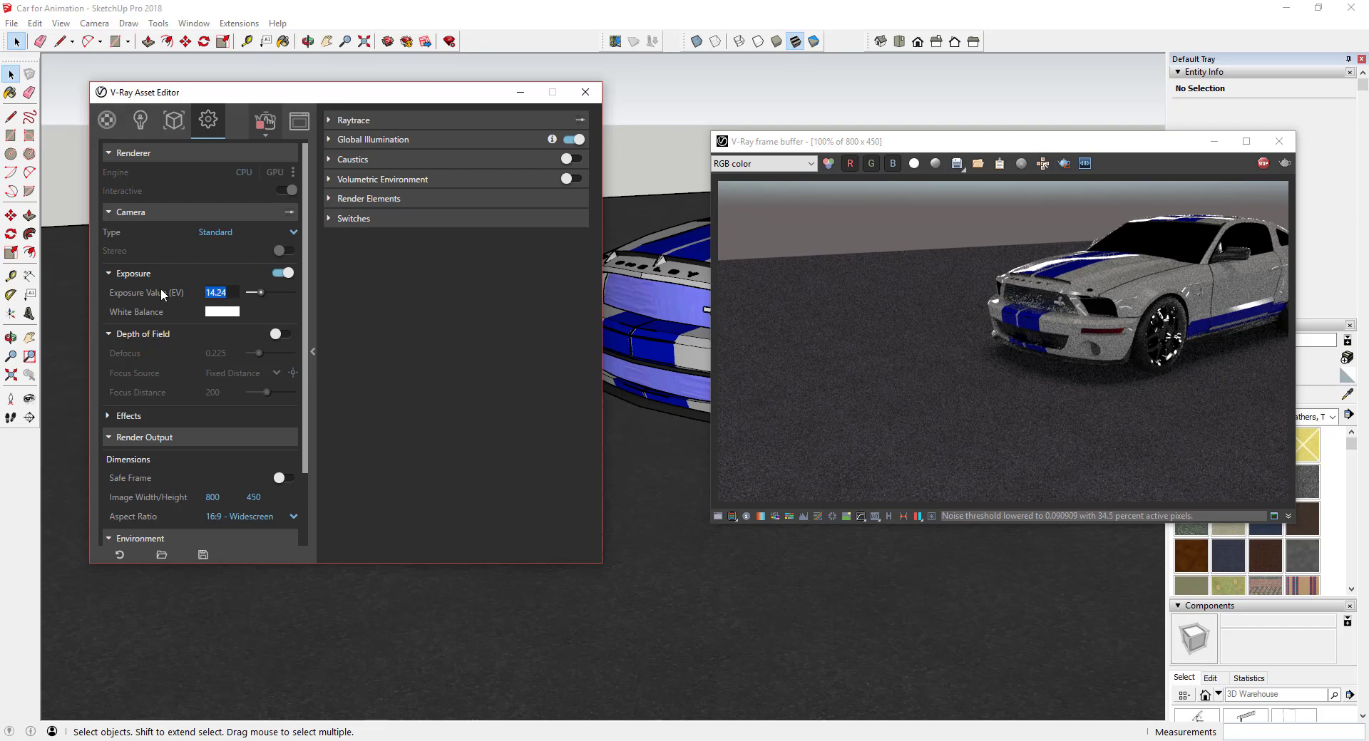
text(13)
key(Return)
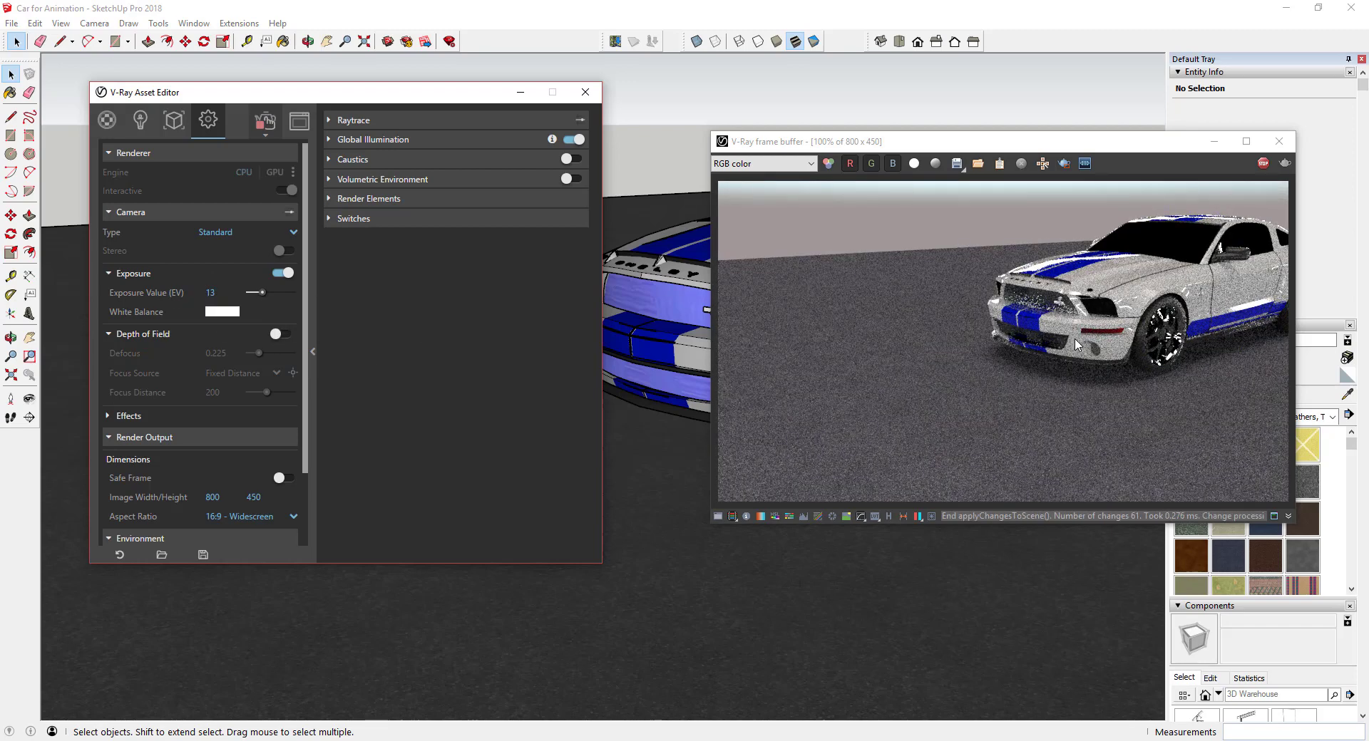
click(1262, 166)
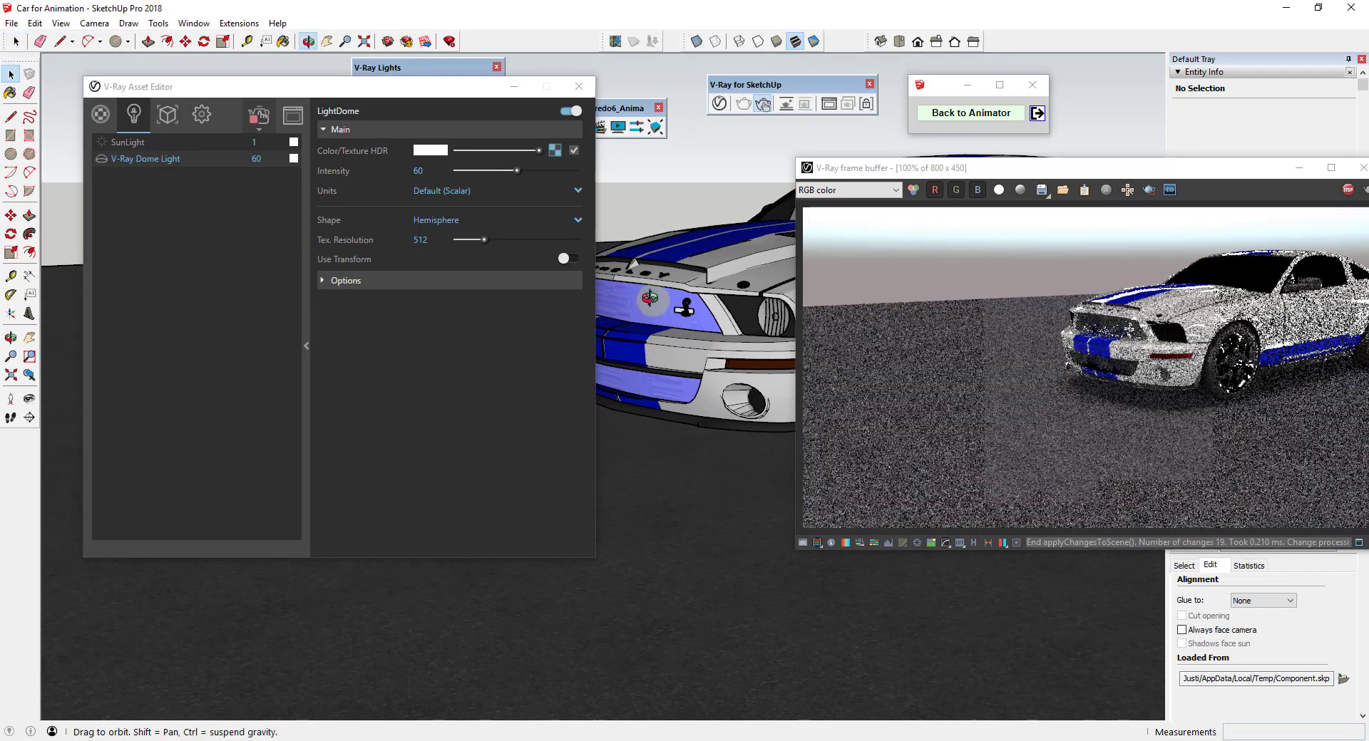
Turn off the environment background texture in the V-Ray render settings and check the car from a slightly different angle
drag(650, 297, 655, 301)
key(space)
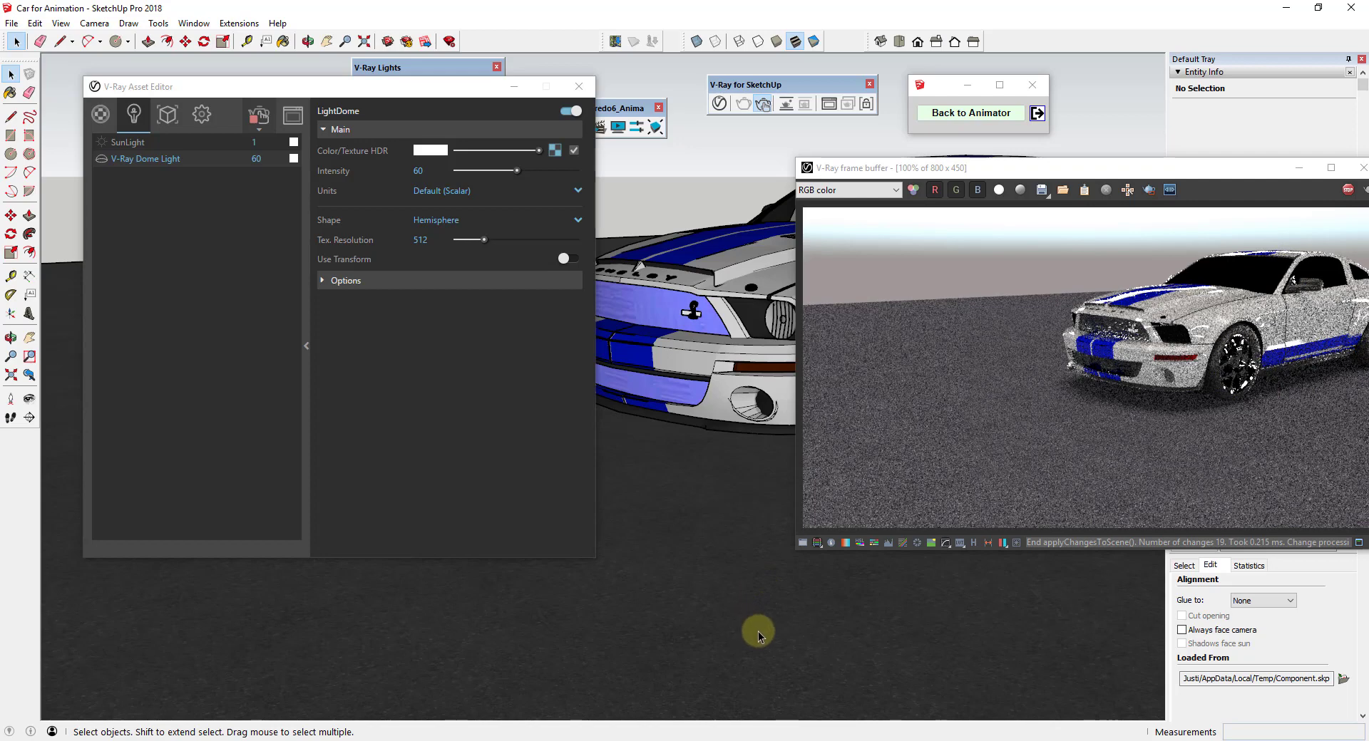
click(202, 115)
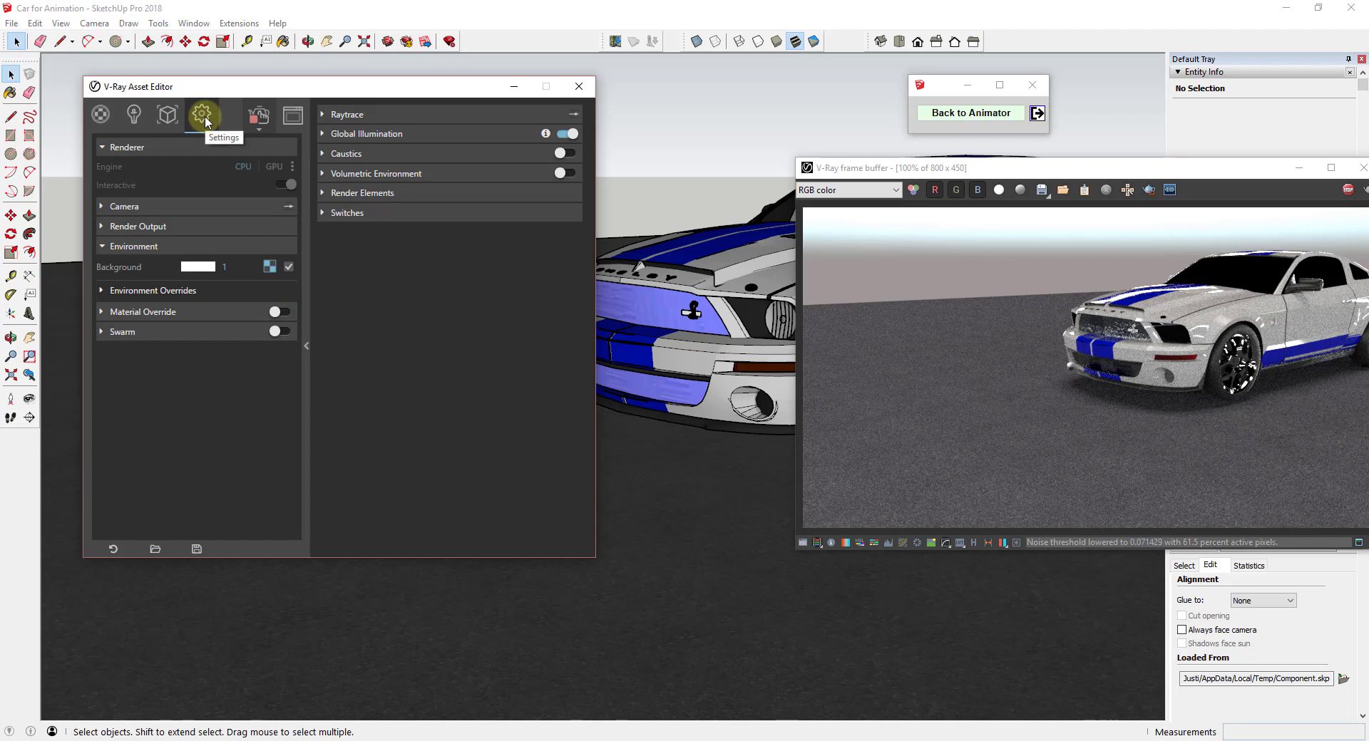
click(289, 266)
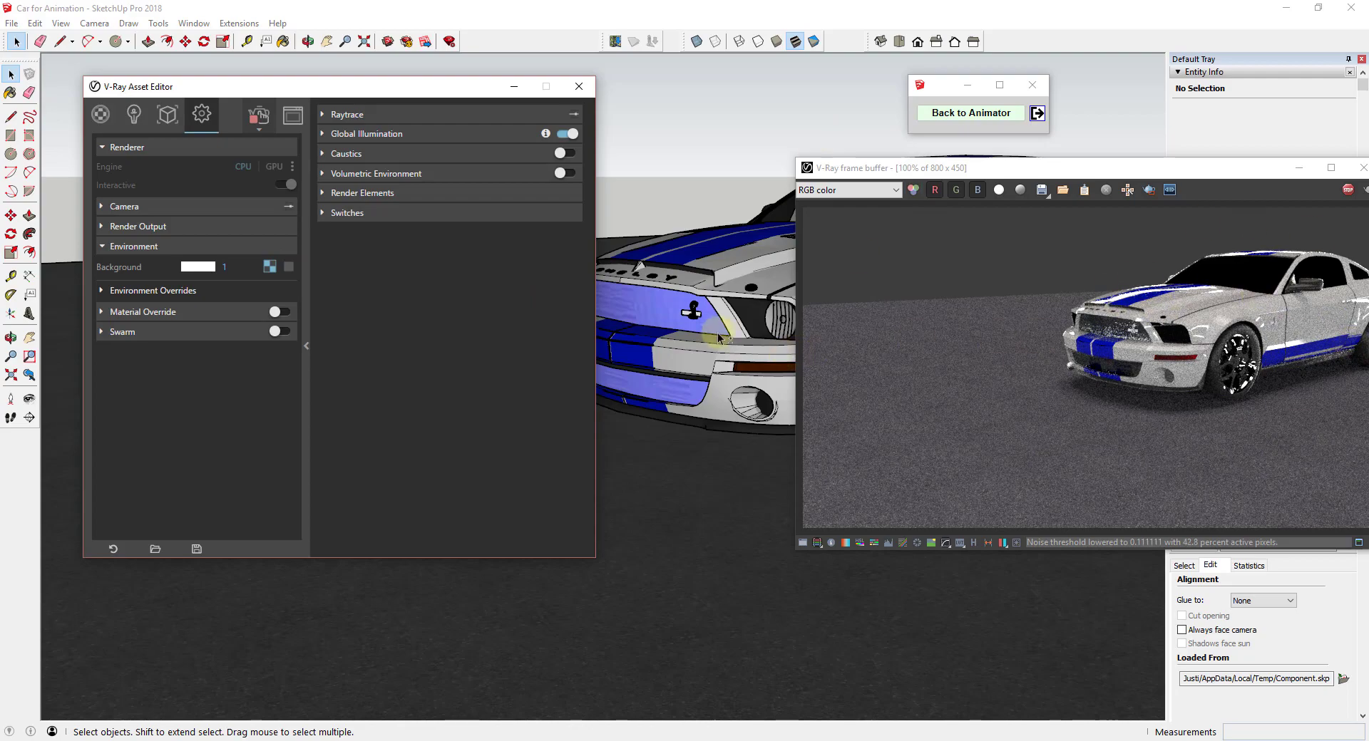
mouse_move(719, 337)
middle_down()
mouse_move(746, 321)
mouse_move(728, 263)
middle_up()
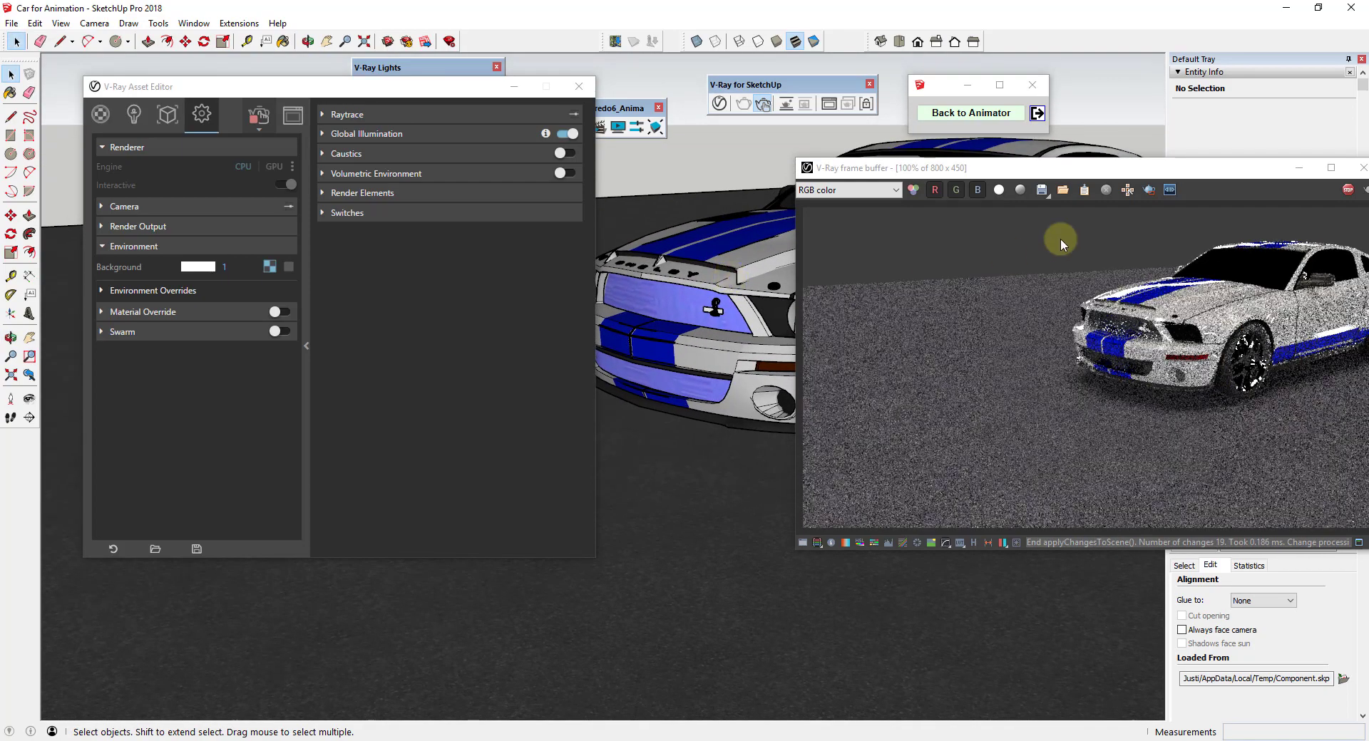
Stop the interactive render and close both the V-Ray frame buffer and the Asset Editor
drag(1102, 170, 970, 159)
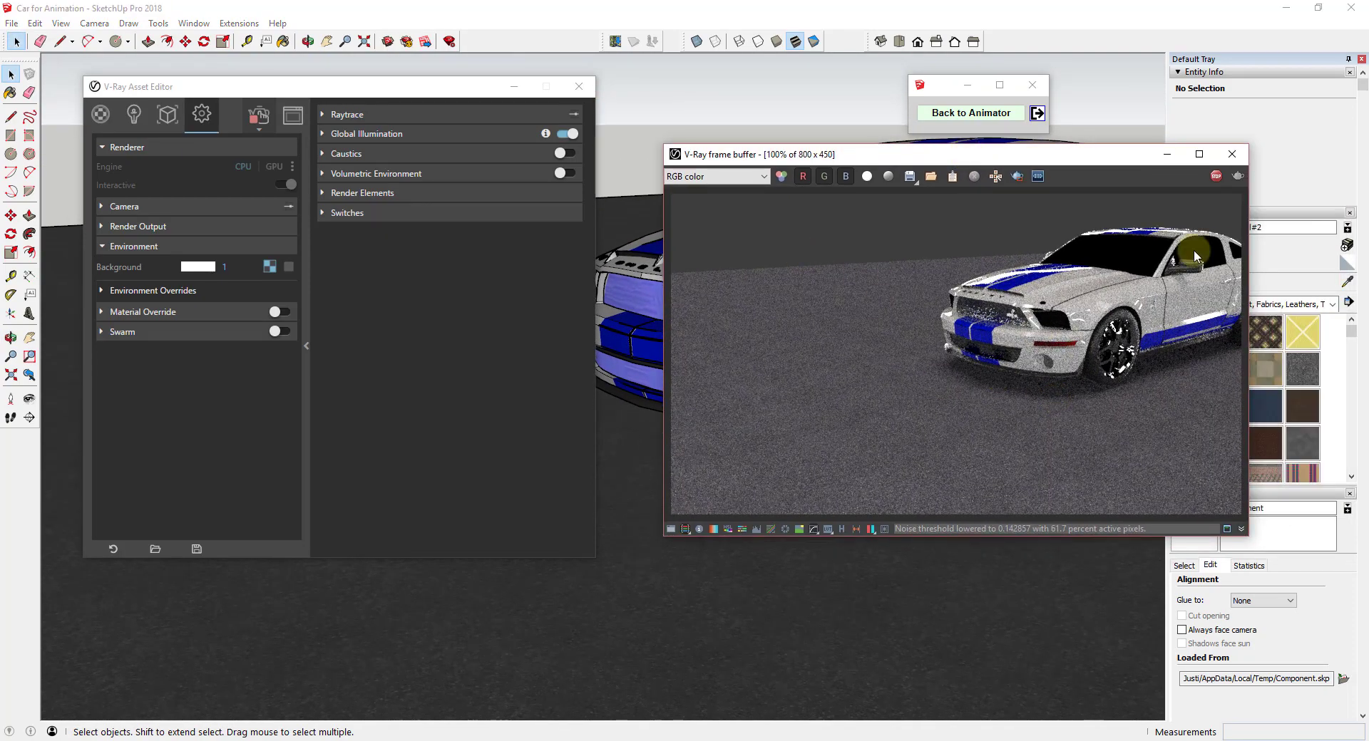
click(1216, 177)
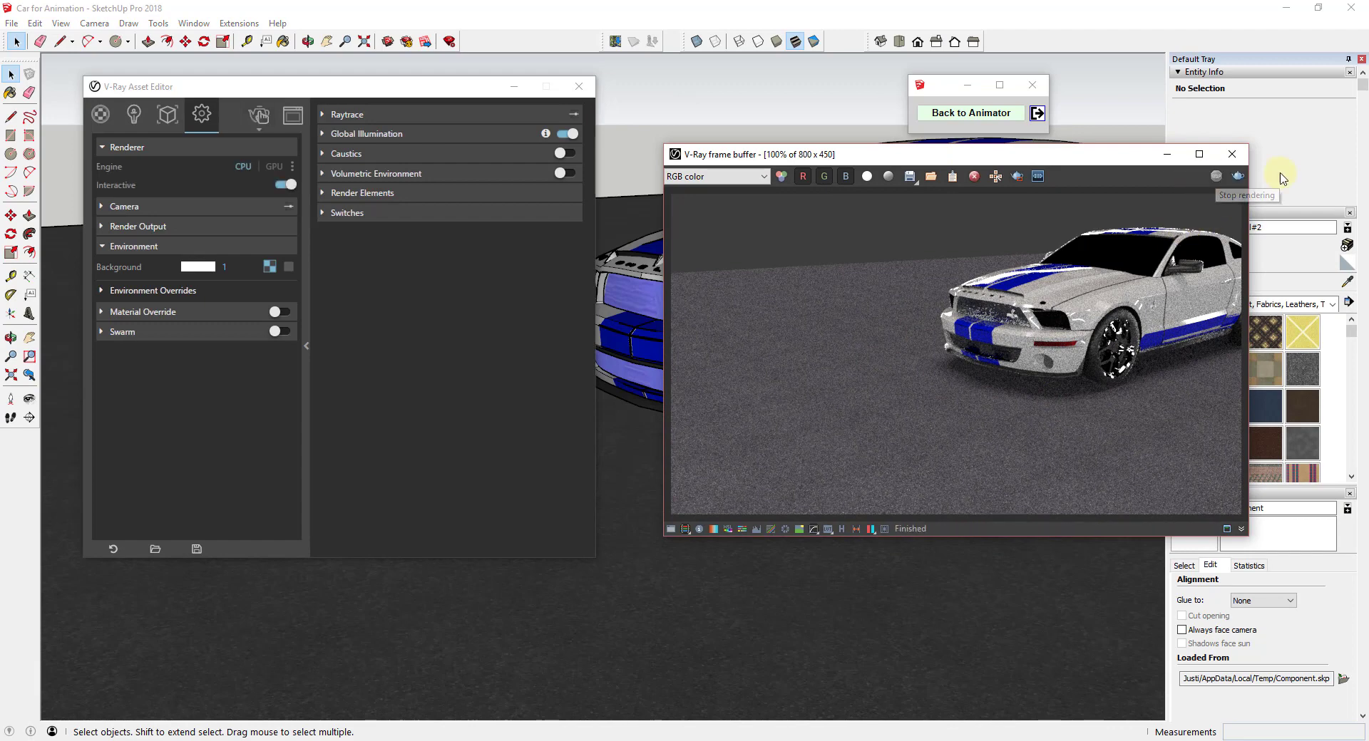
click(1231, 155)
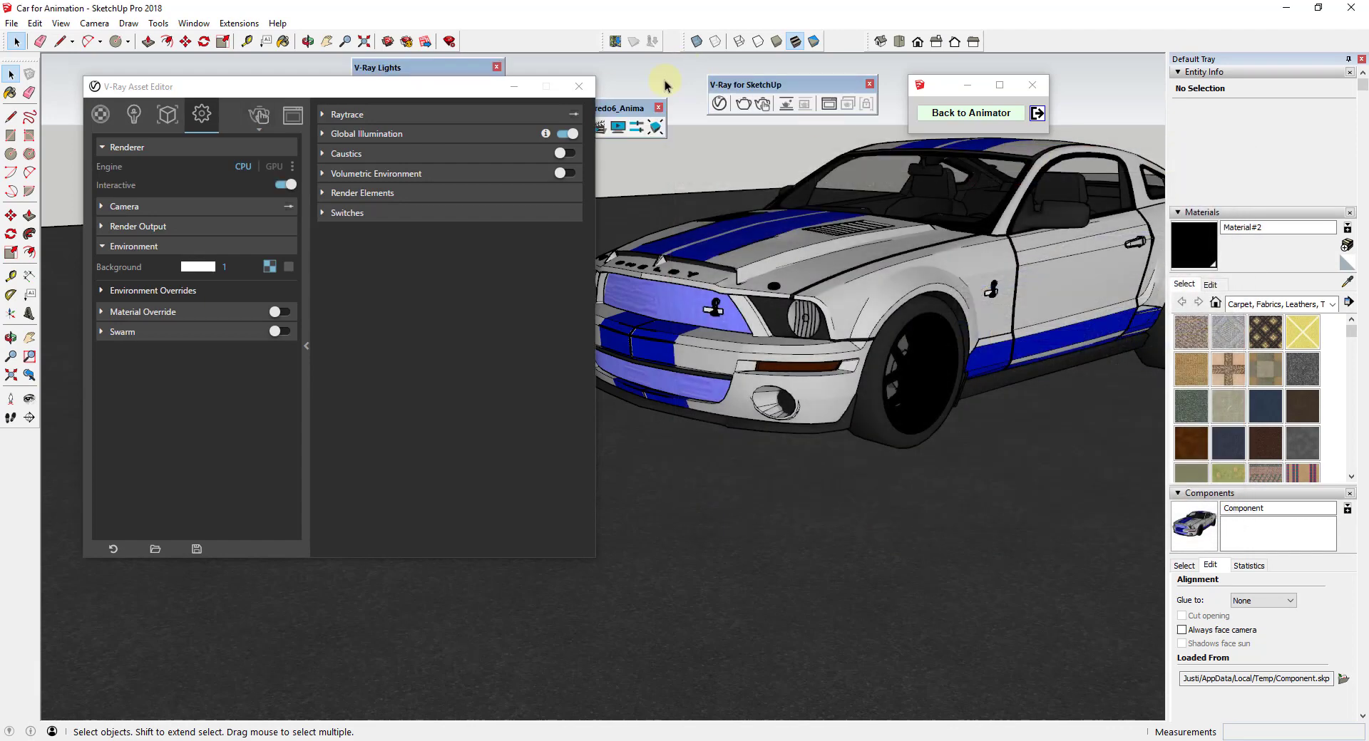
click(578, 86)
Return to the Animator and move the V-Ray Lights toolbar clear of the Film 1 controls
click(953, 124)
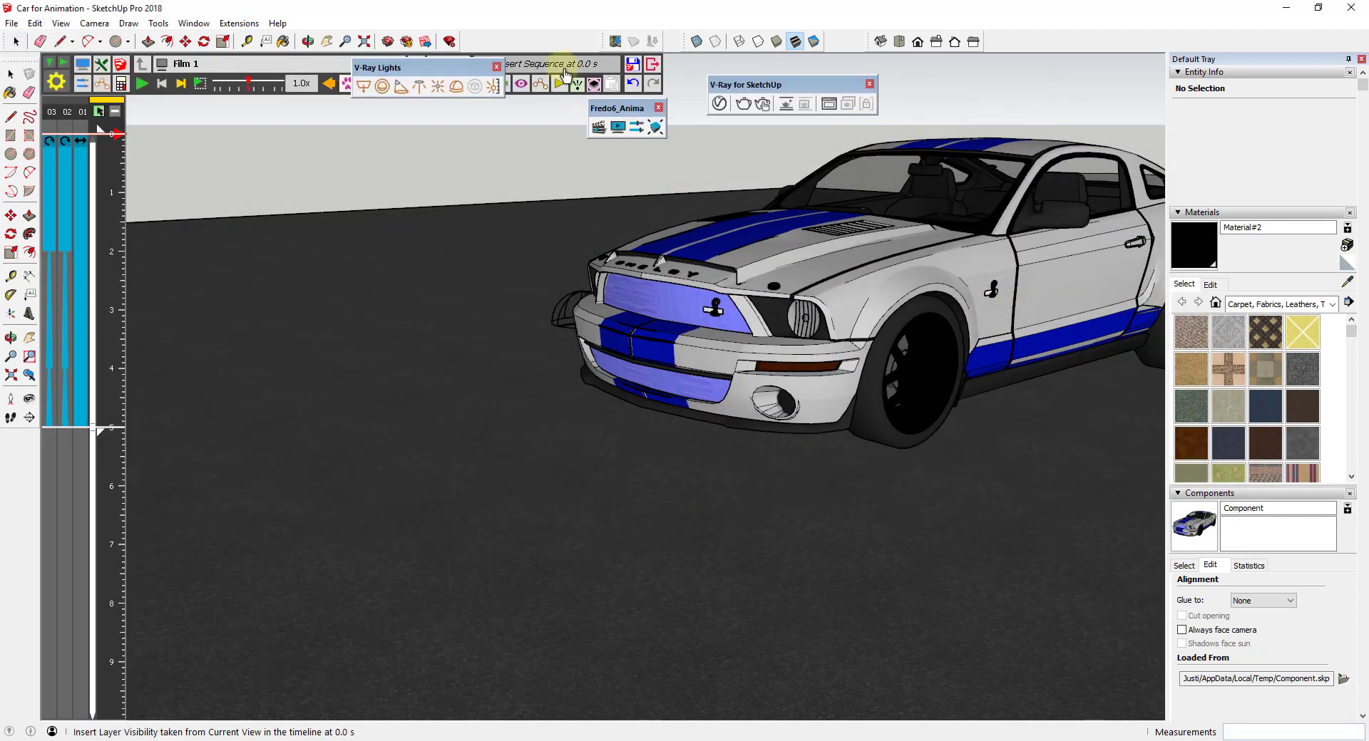
mouse_move(438, 62)
mouse_down()
mouse_move(268, 114)
mouse_move(948, 89)
mouse_move(994, 68)
mouse_up()
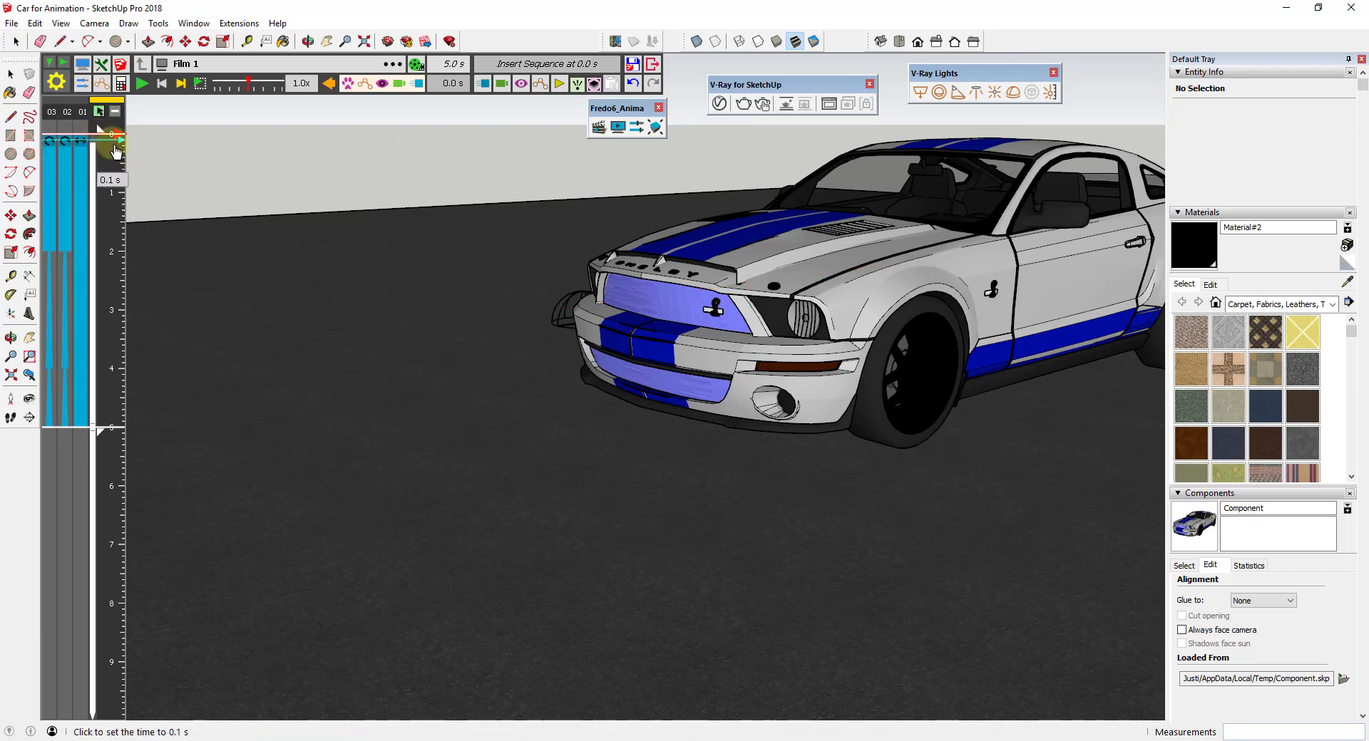
Preview the car's motion by scrubbing the Film 1 timeline to 1.0 s, returning to 0.0 s, and playing the animation
mouse_move(115, 151)
mouse_down()
mouse_move(92, 283)
mouse_move(86, 187)
mouse_up()
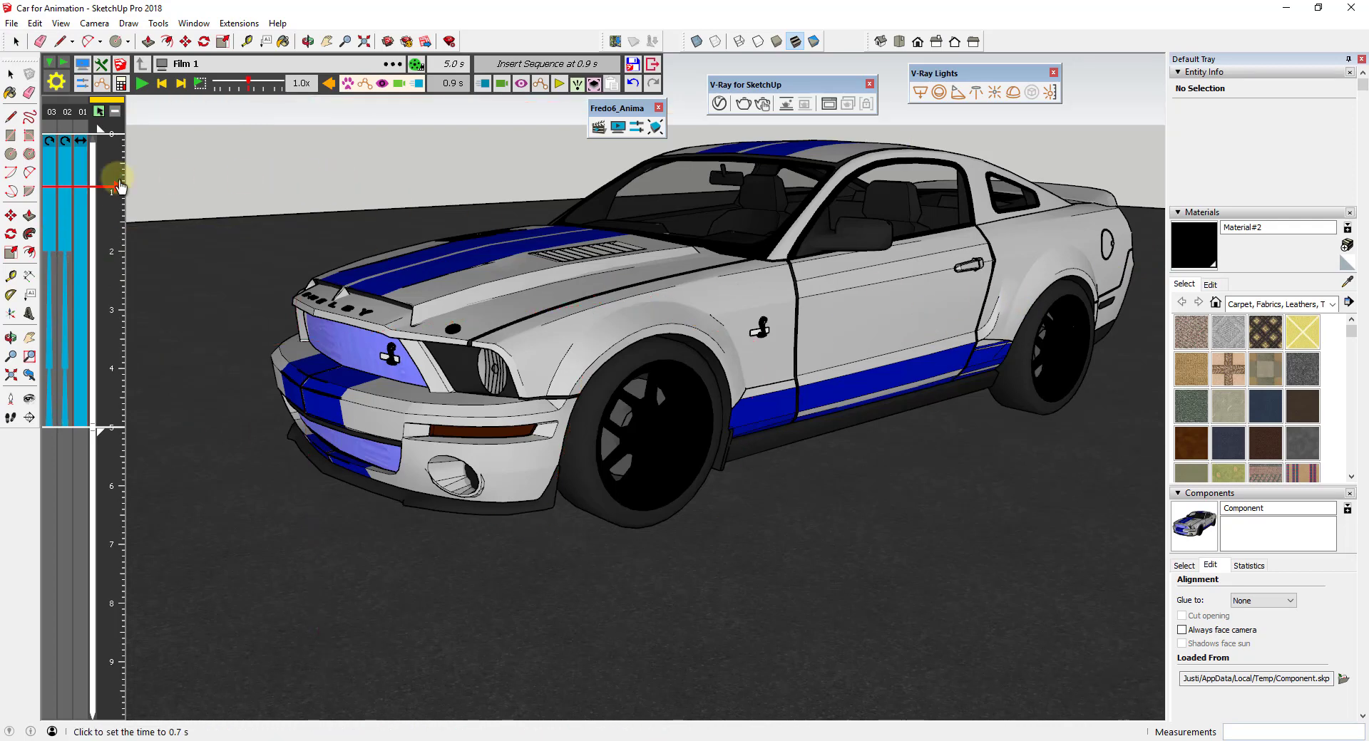
click(110, 216)
mouse_move(110, 222)
mouse_down()
mouse_move(114, 251)
mouse_move(117, 193)
mouse_up()
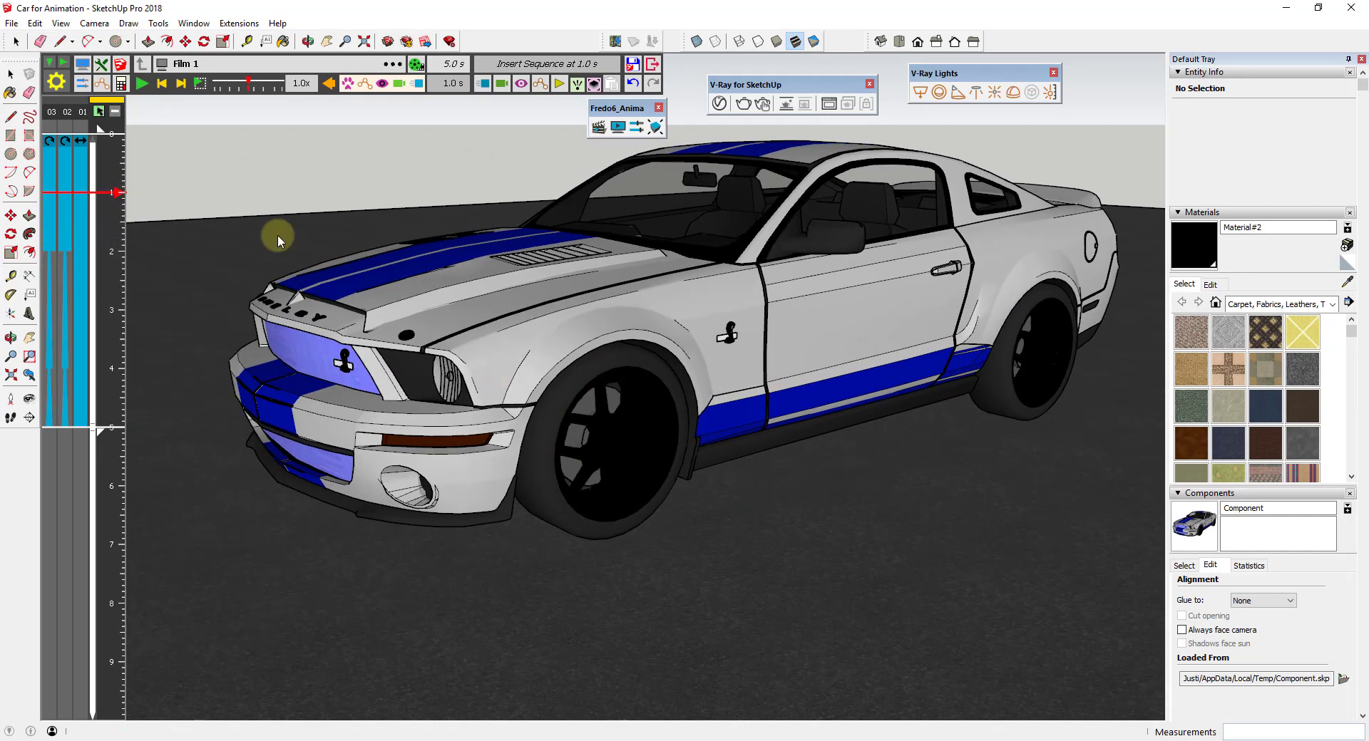
click(112, 140)
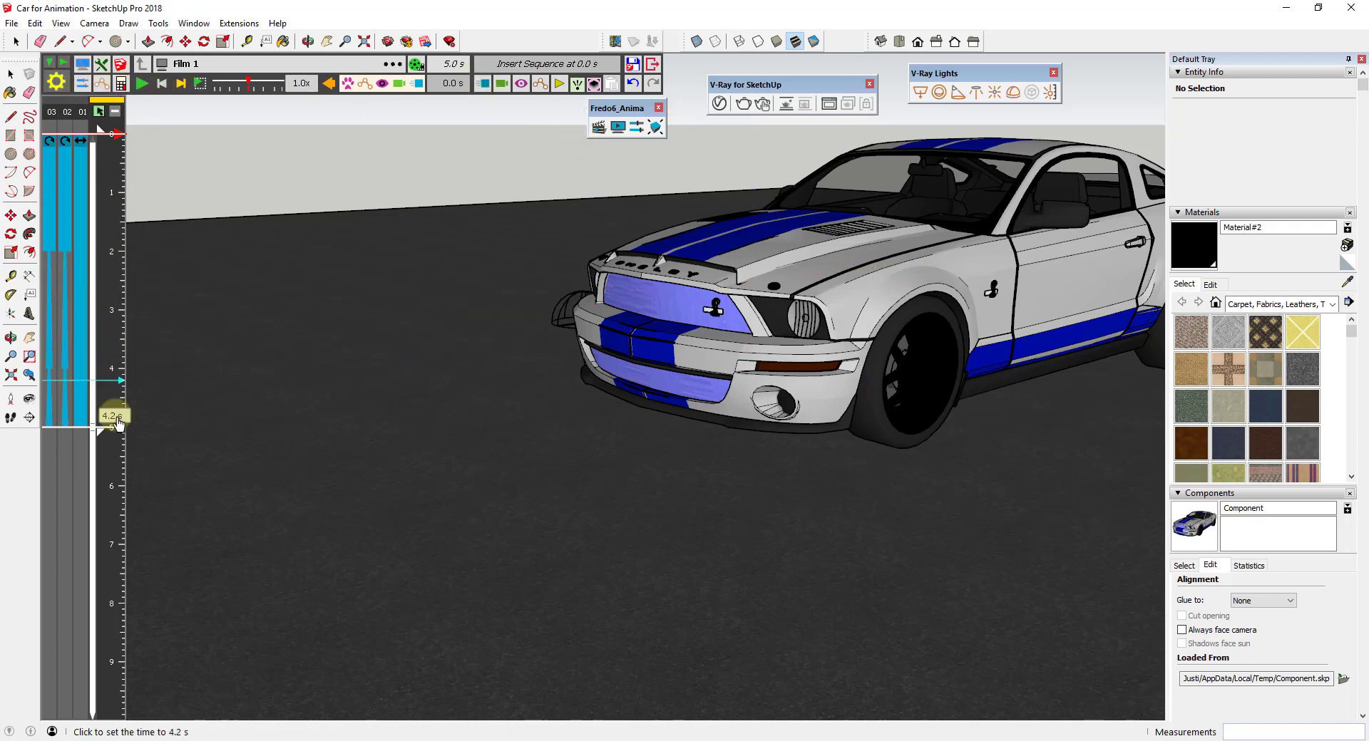
click(141, 83)
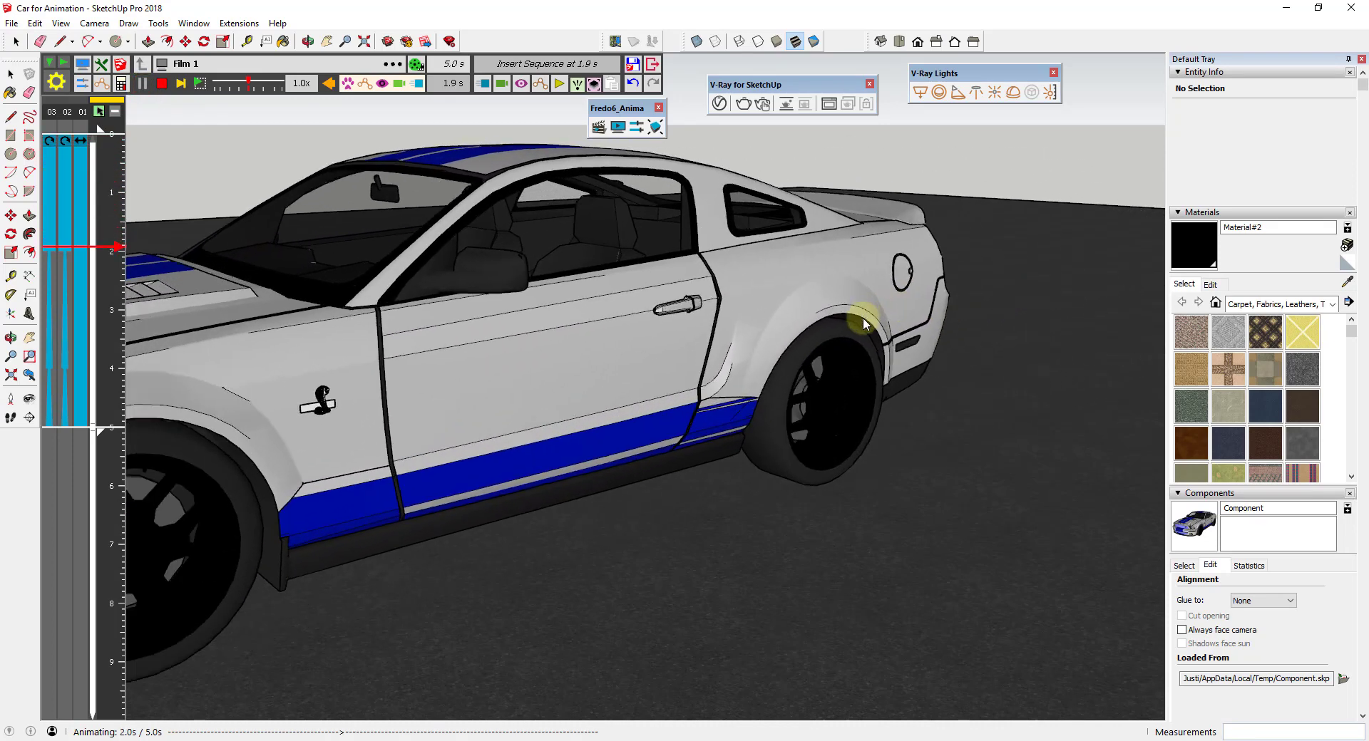
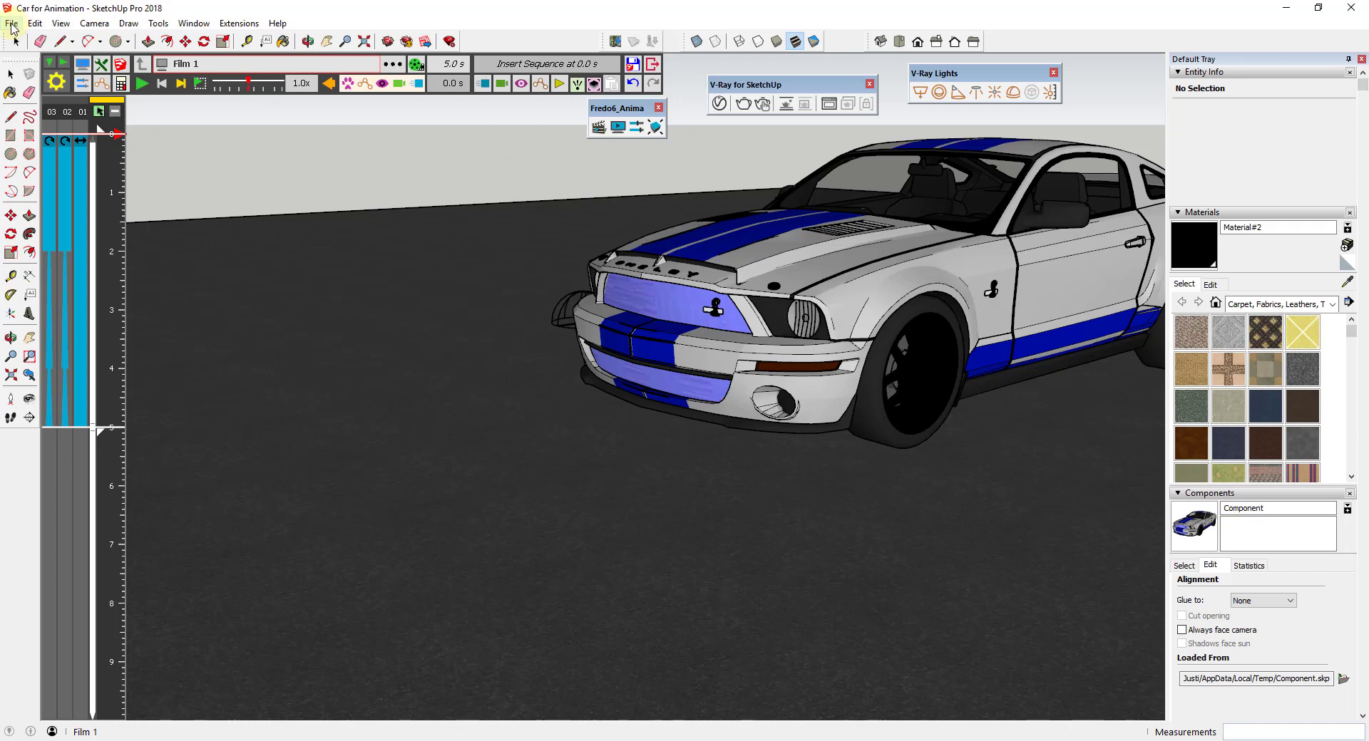
Save the model, open the video generation settings for Film 1, and place the dialog clear of the car
click(11, 23)
click(29, 79)
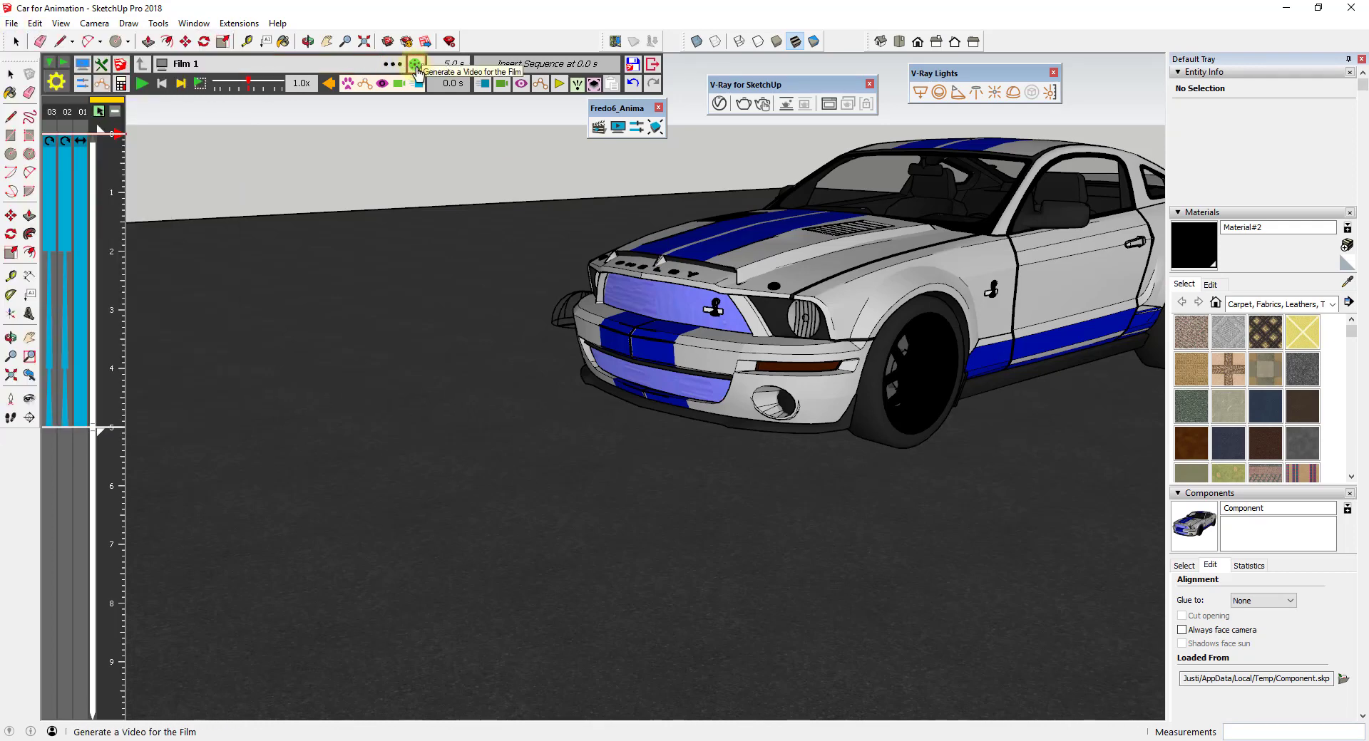
click(416, 66)
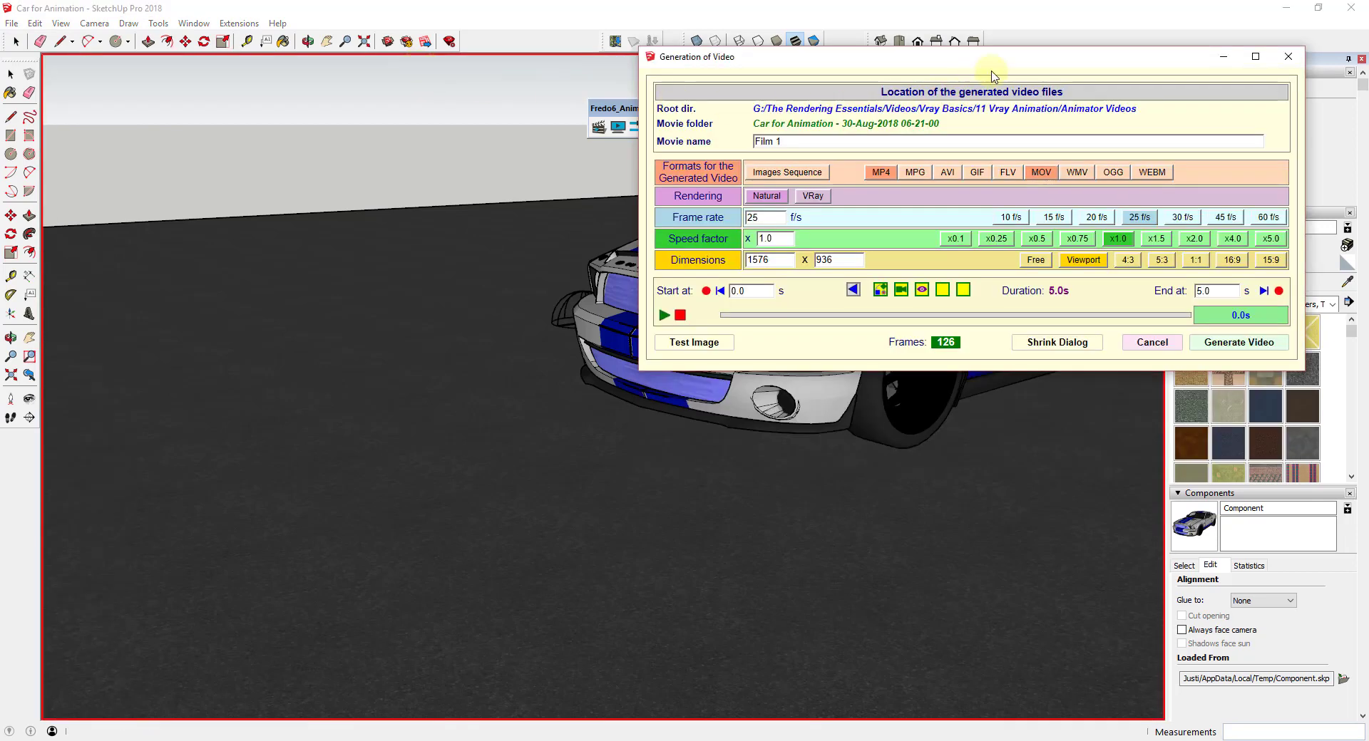
drag(995, 71, 417, 78)
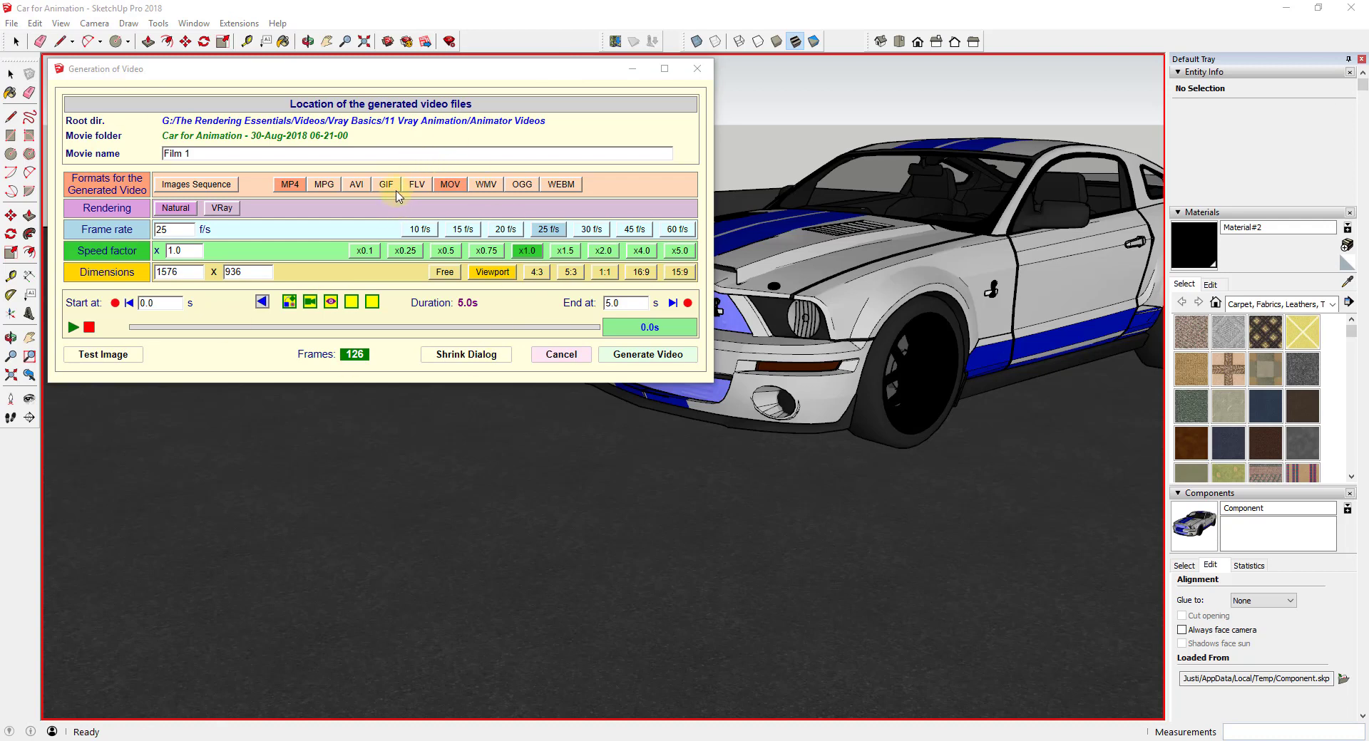
drag(362, 71, 389, 65)
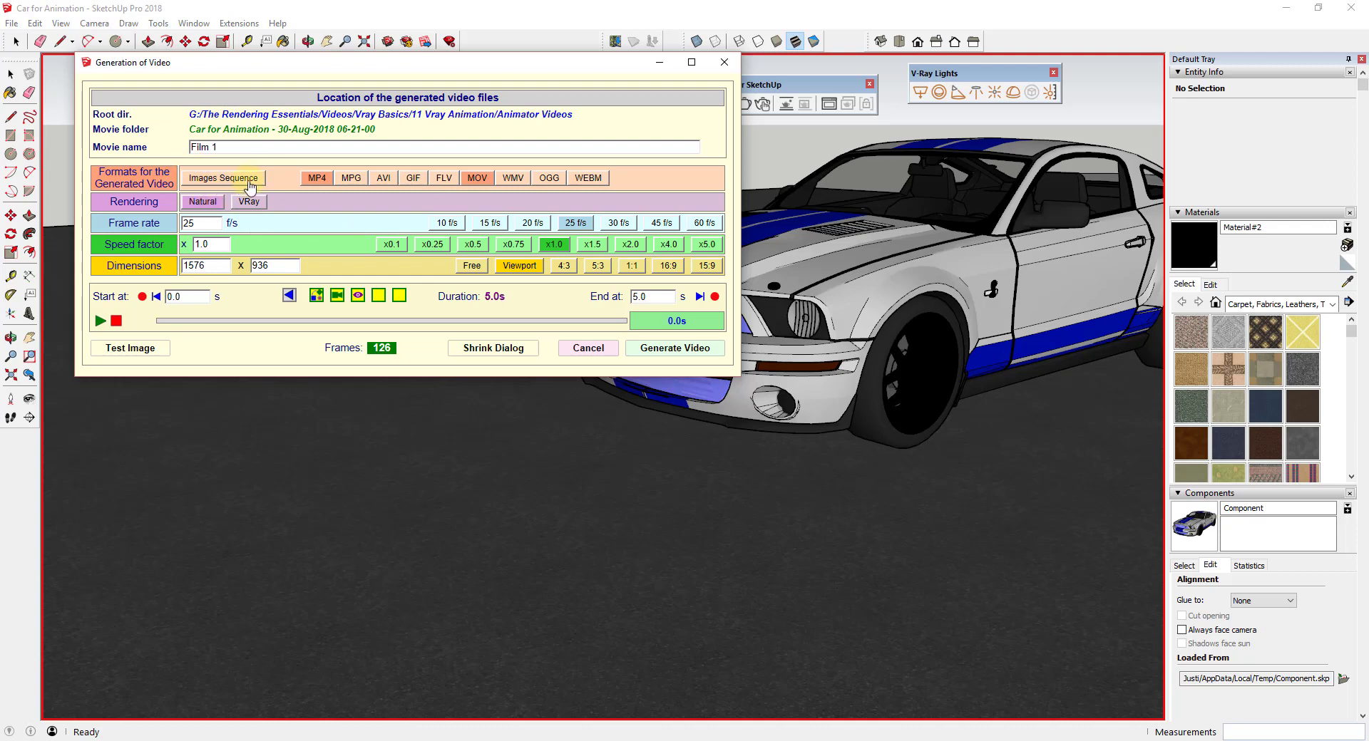
Deselect the MOV format so only MP4 is generated, and set the video rendering to V-Ray
click(475, 181)
click(477, 178)
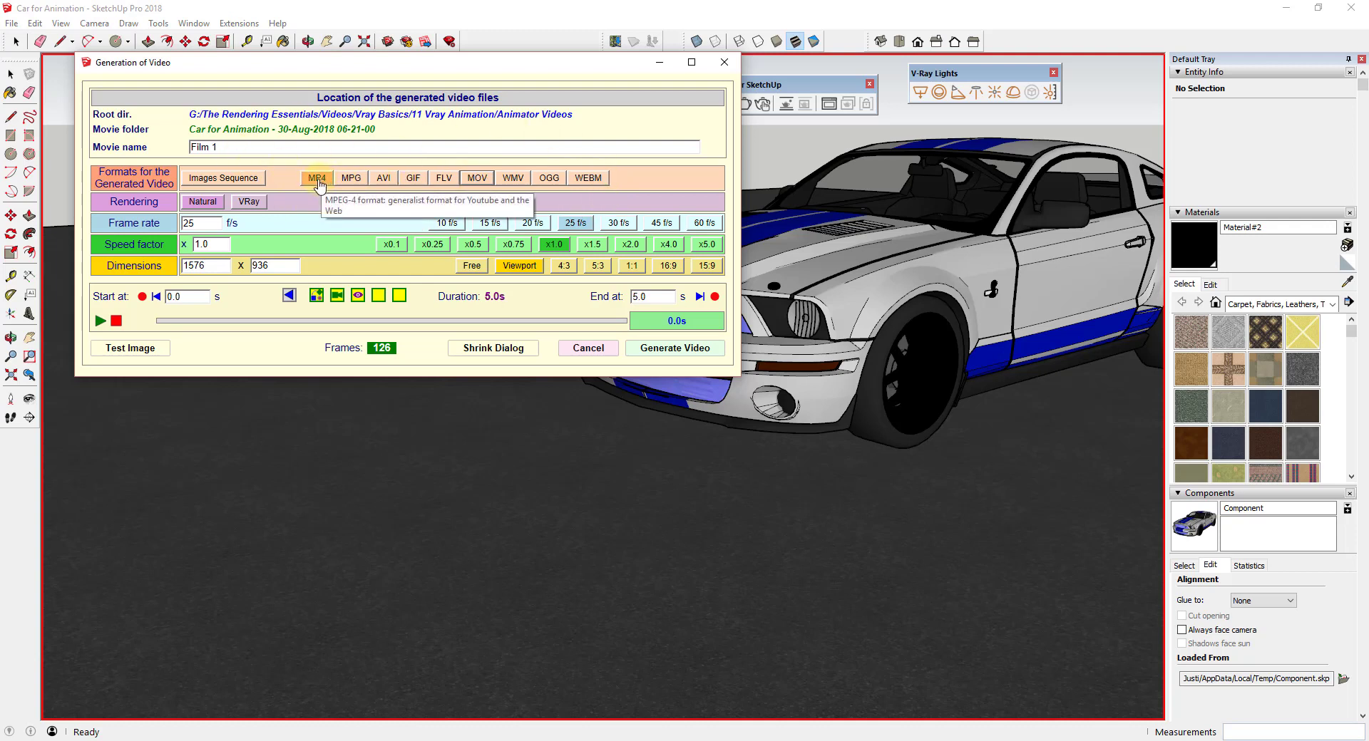
click(255, 205)
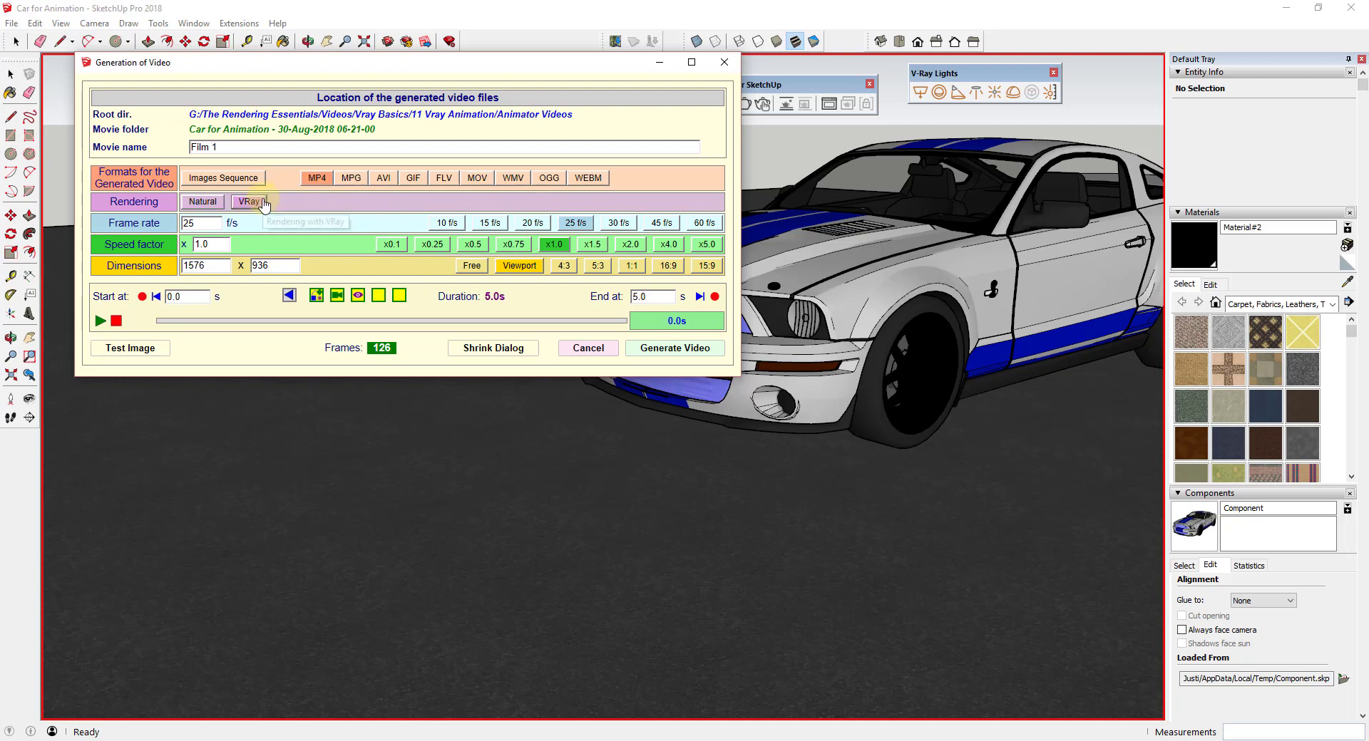
Start a V-Ray test image and open the Asset Editor's render settings beside the video dialog to check the Interactive option
click(132, 349)
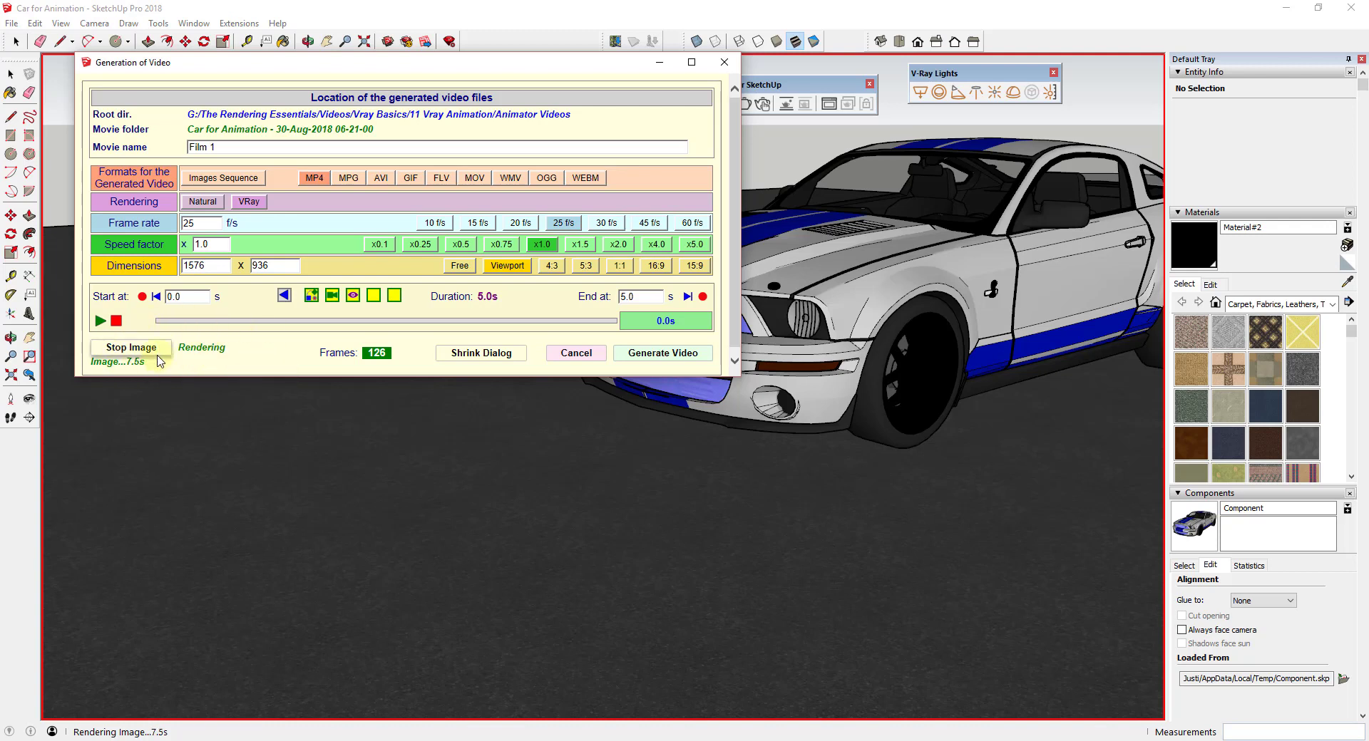
drag(252, 69, 221, 89)
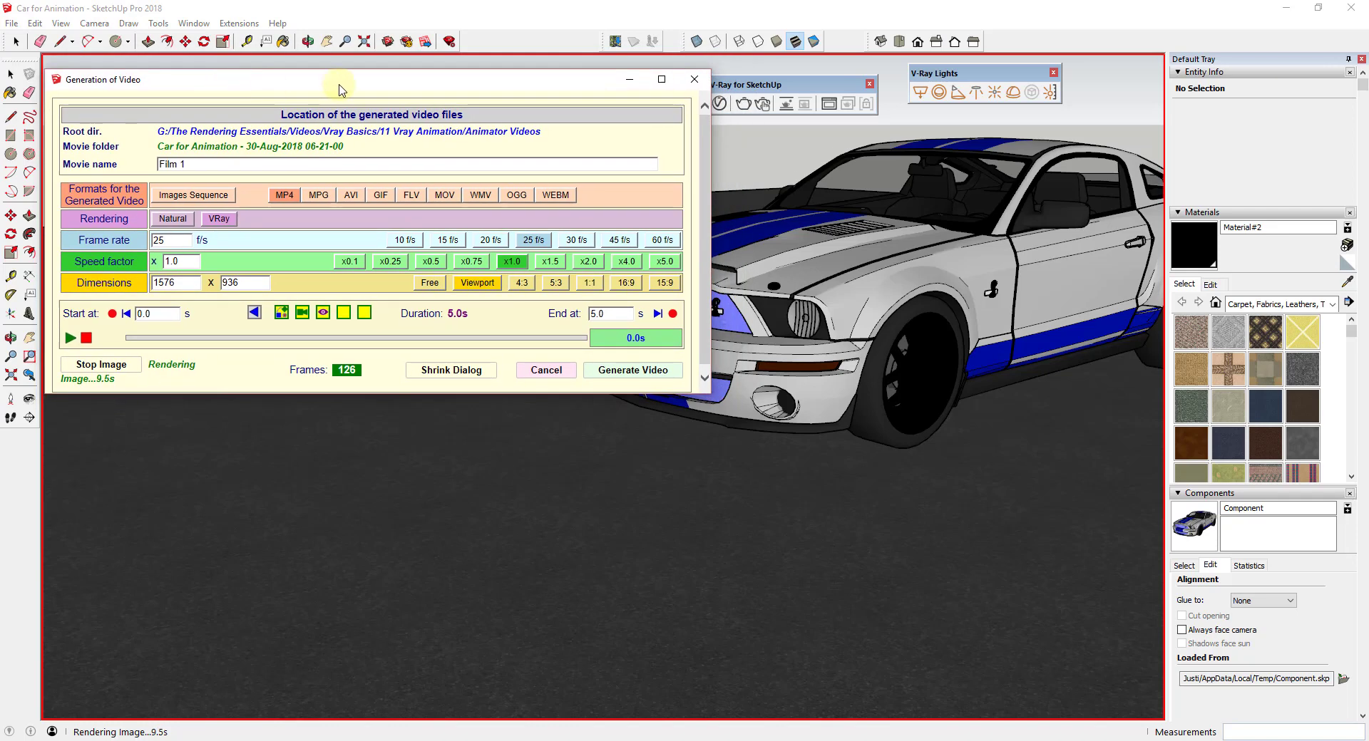
click(722, 105)
drag(417, 89, 1083, 151)
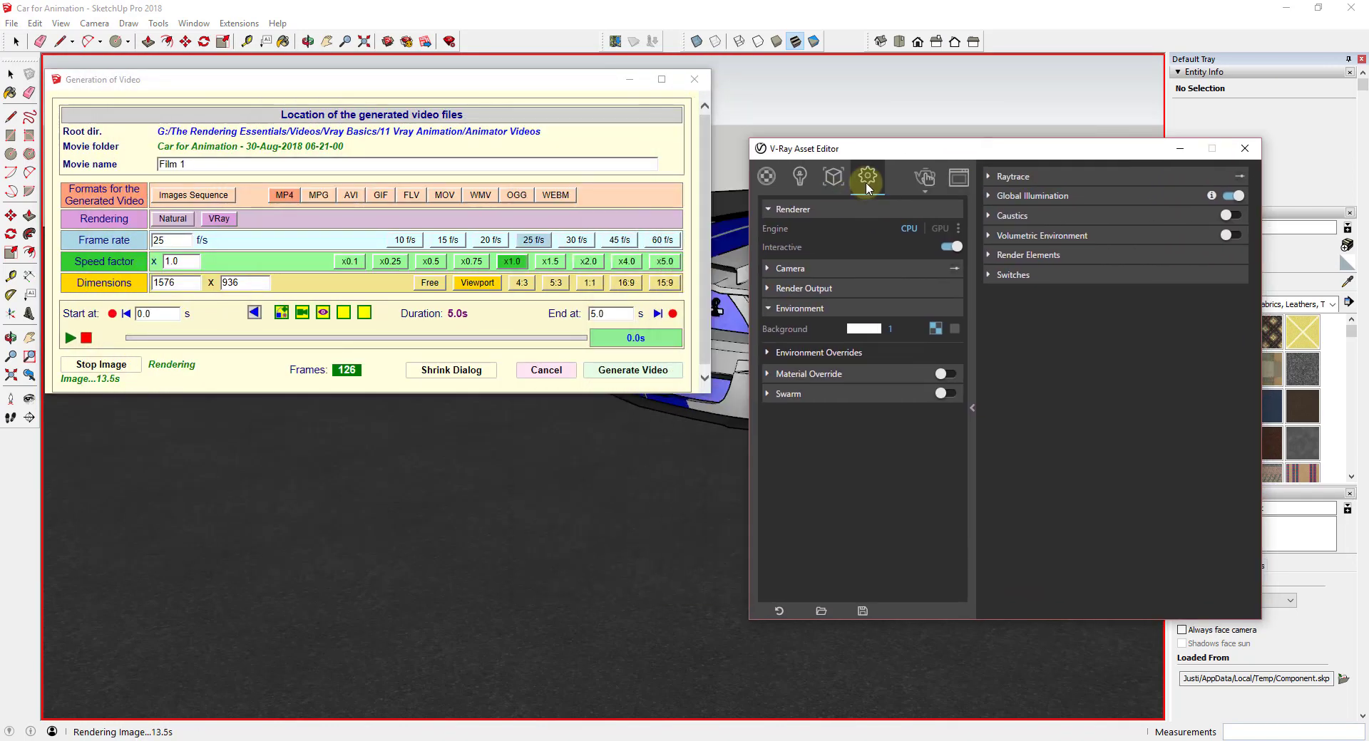
click(951, 247)
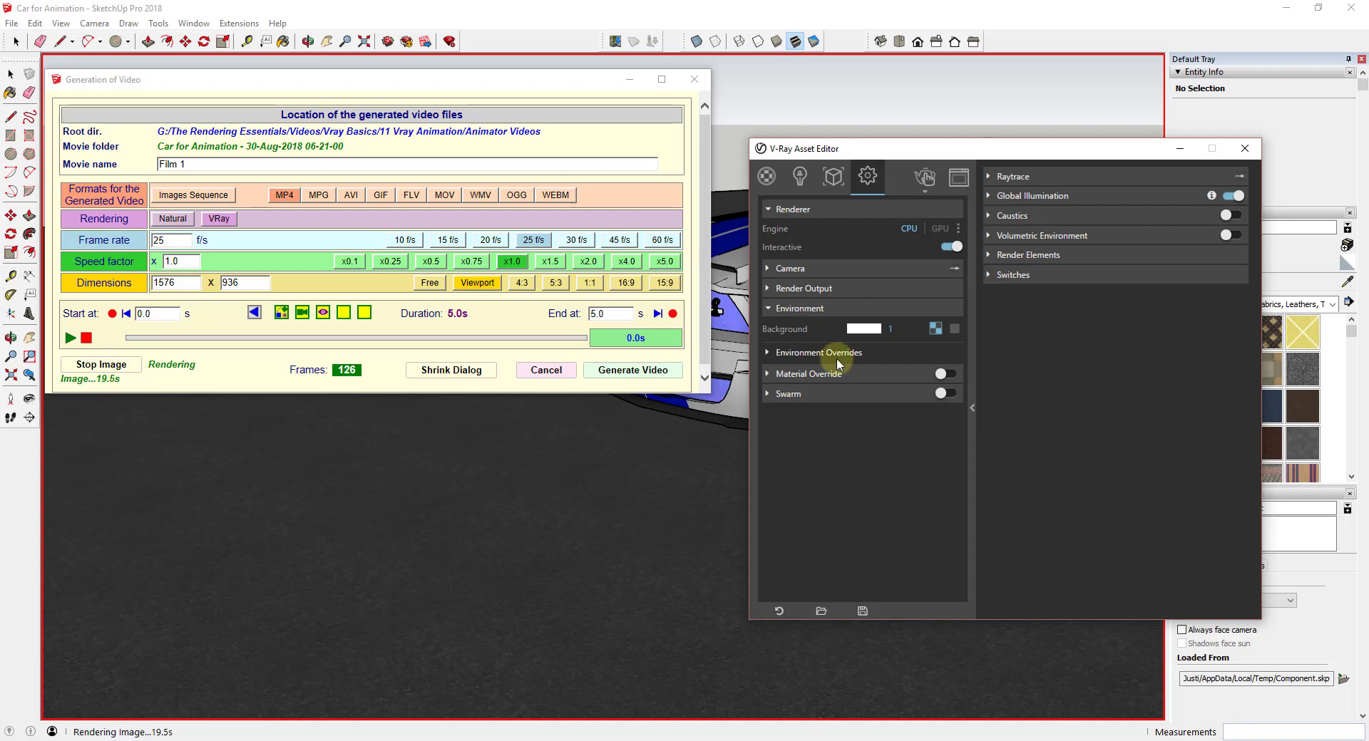
Stop the running V-Ray test image and turn off Interactive in the renderer settings
click(107, 365)
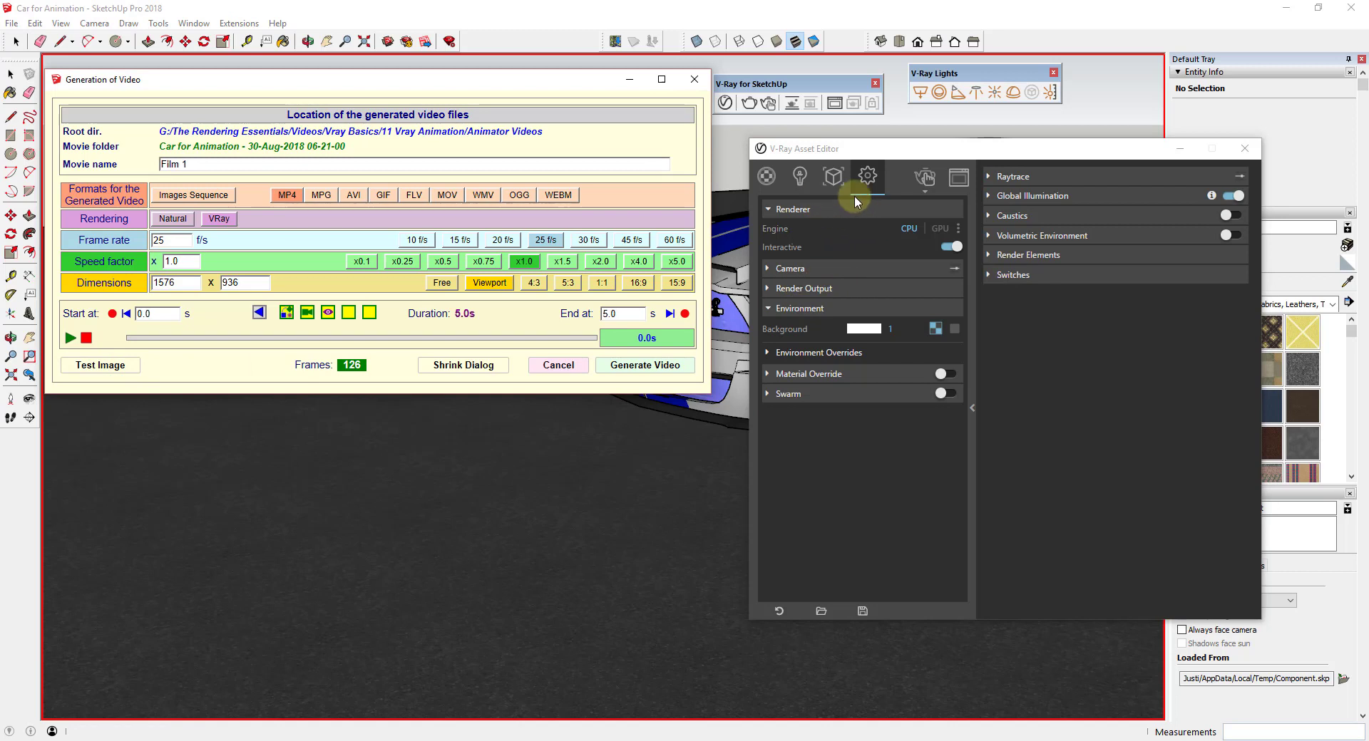
click(951, 247)
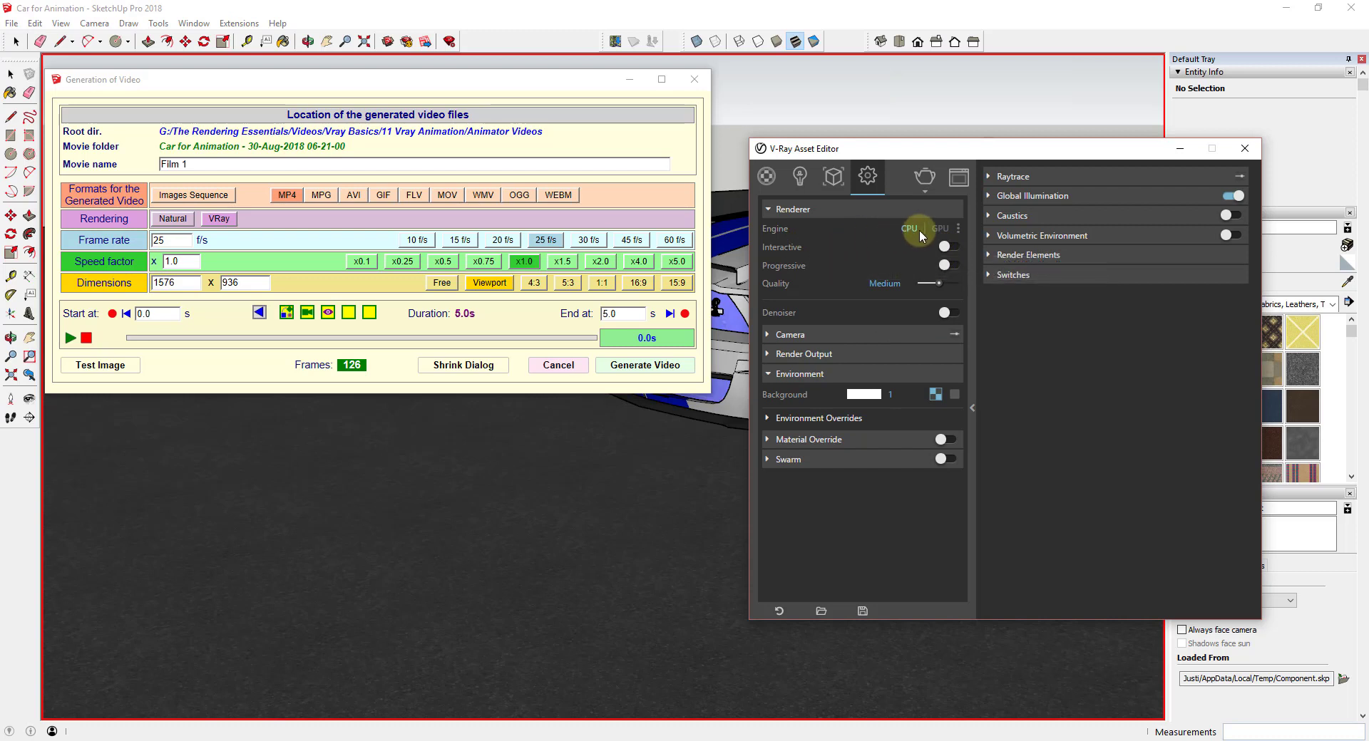
click(925, 191)
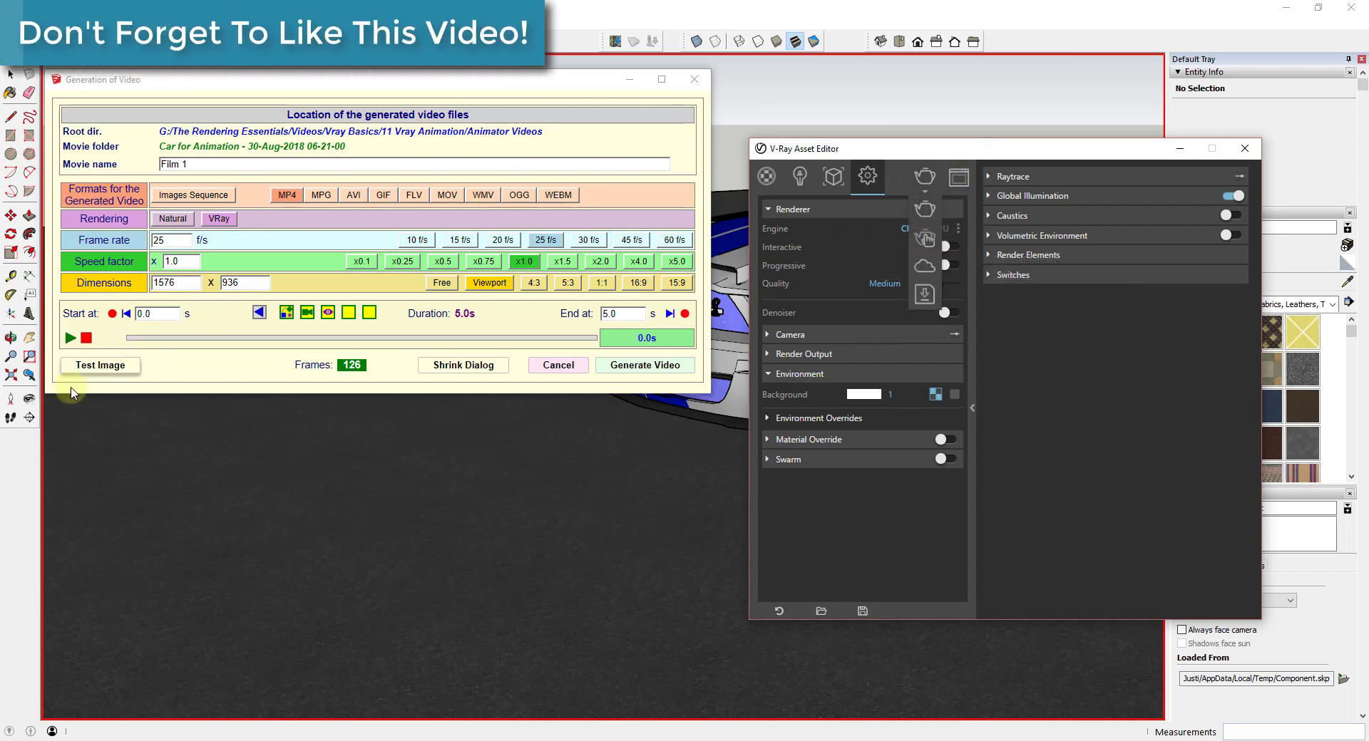
click(101, 365)
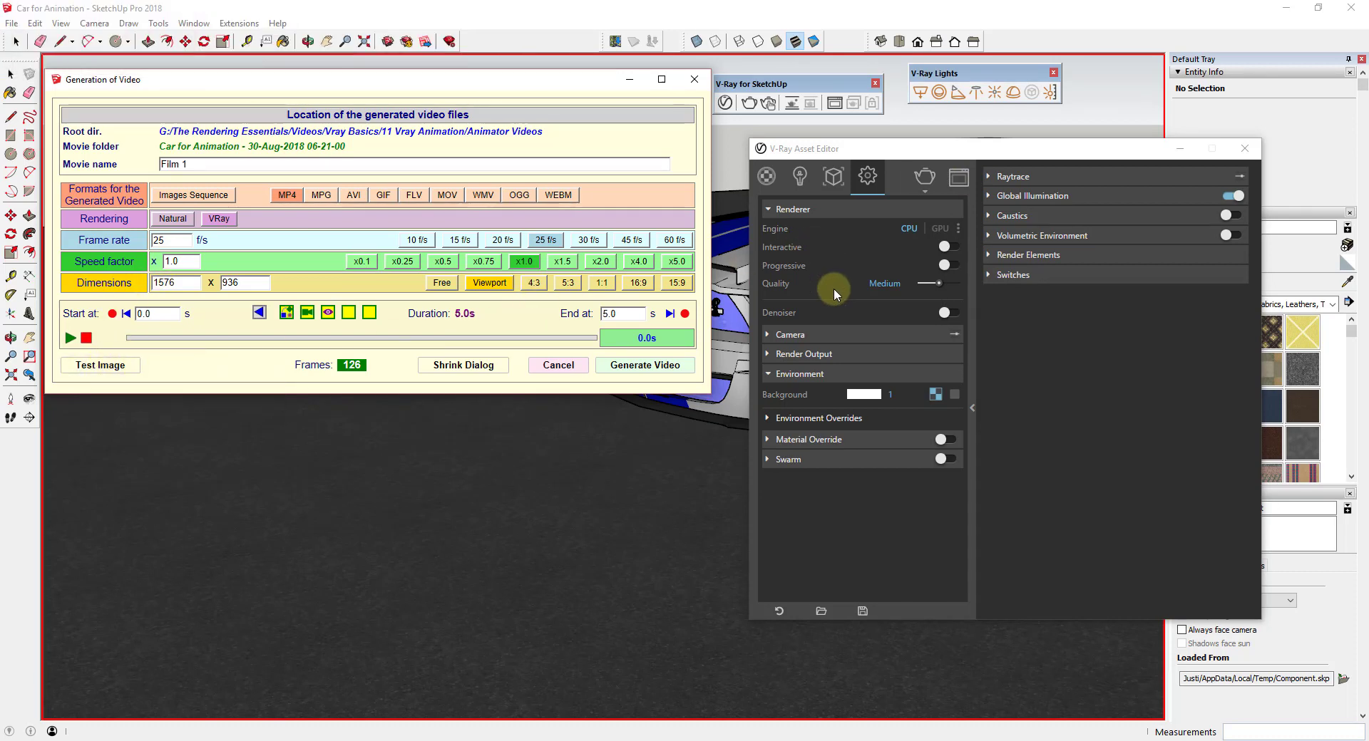
Show the V-Ray render output dimensions and set the video dimensions to 800 x 450 to match them
click(767, 355)
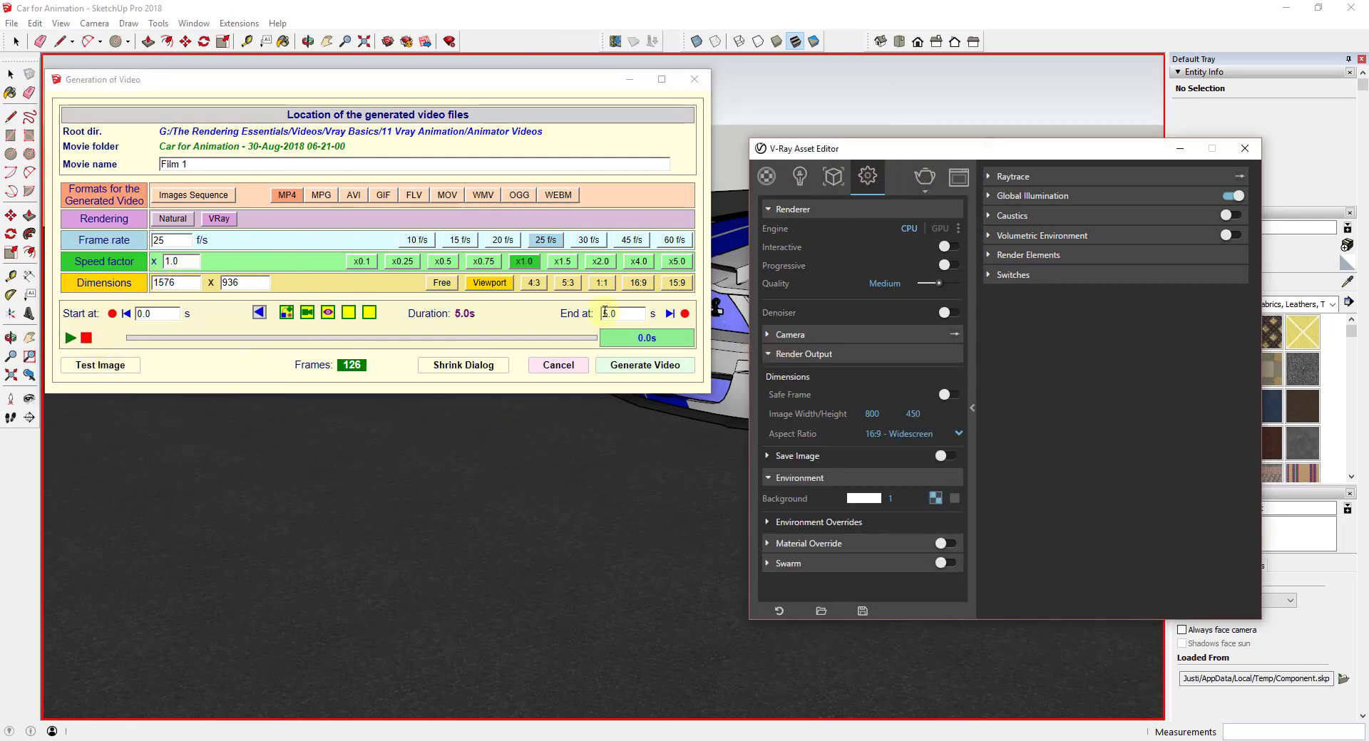
click(925, 178)
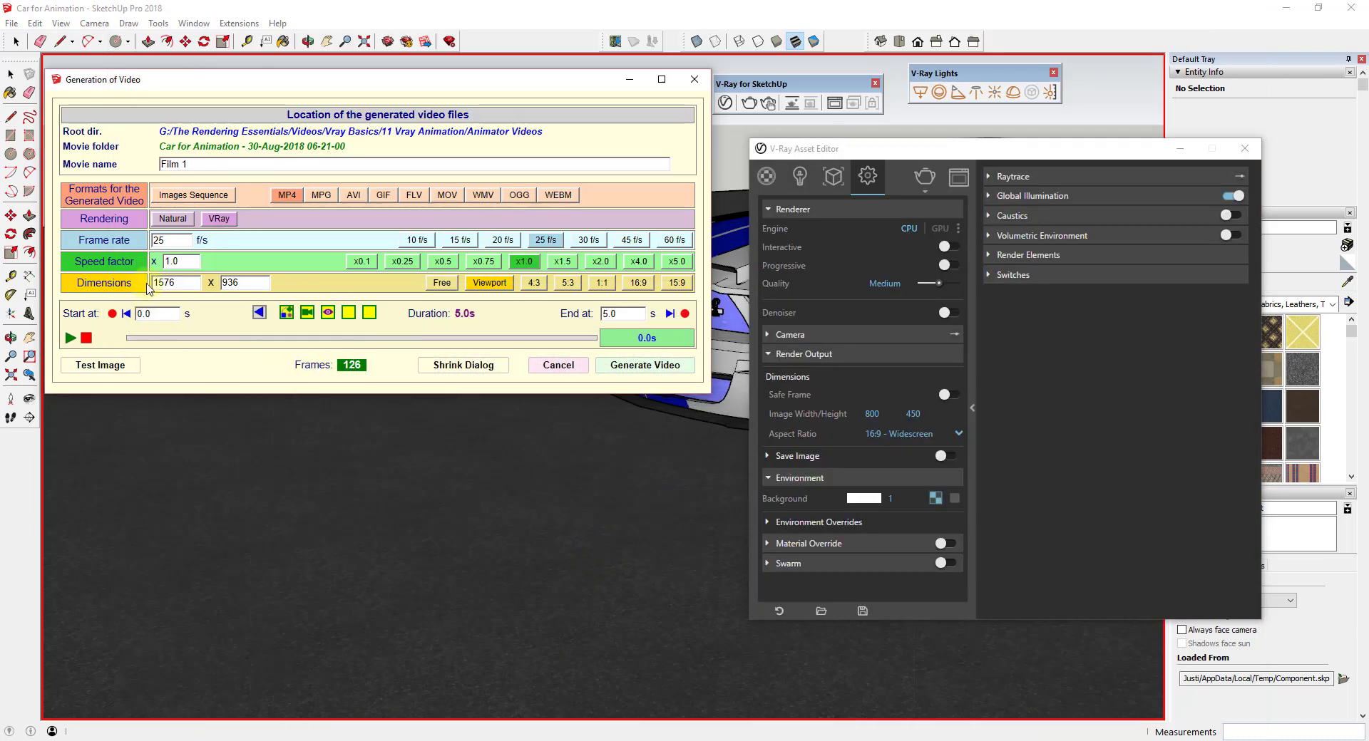
double_click(183, 284)
text(800)
key(Tab)
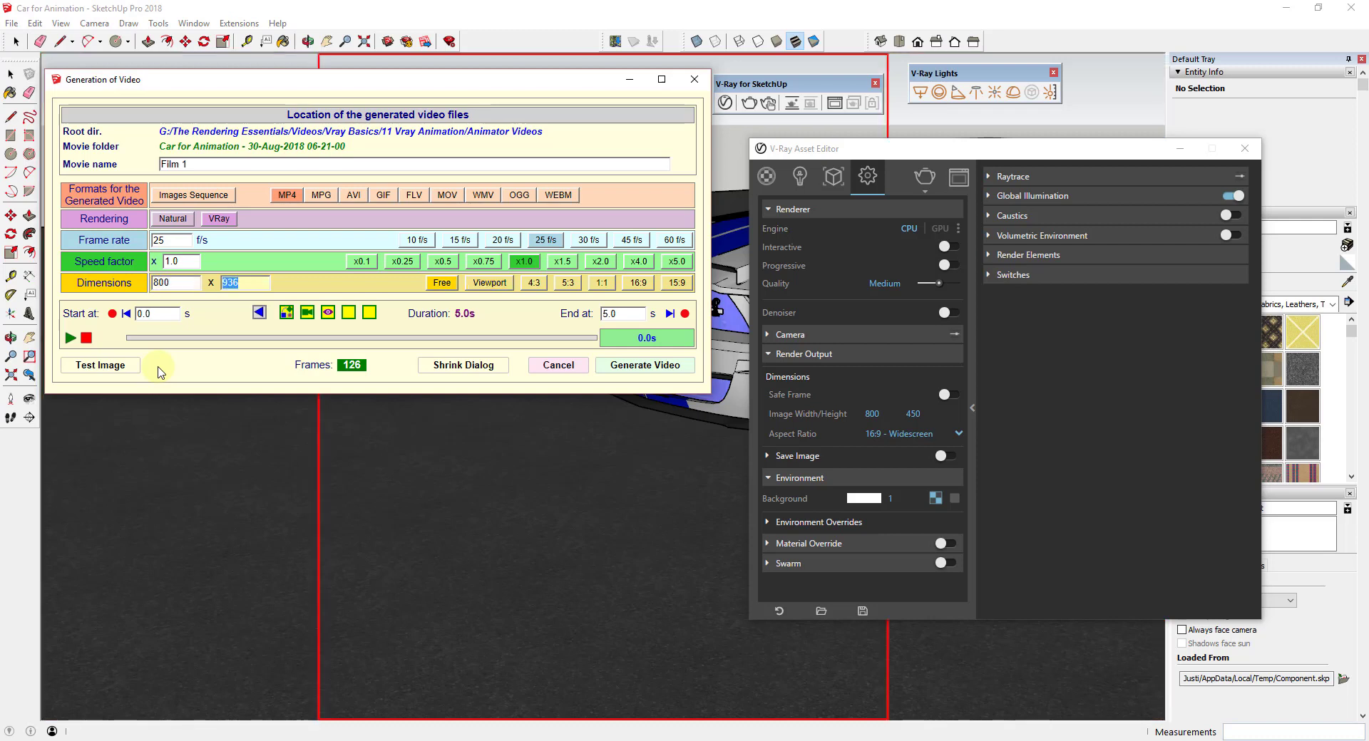
text(450)
key(Tab)
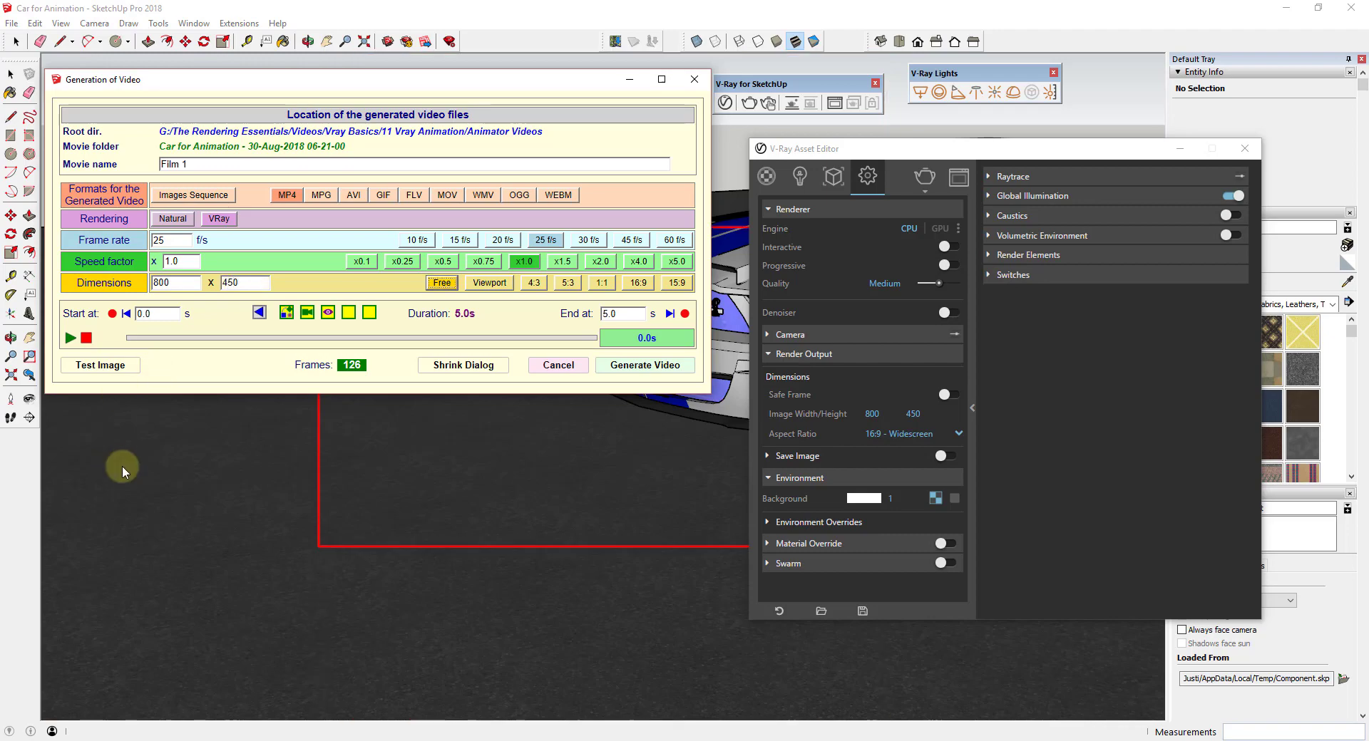
click(921, 182)
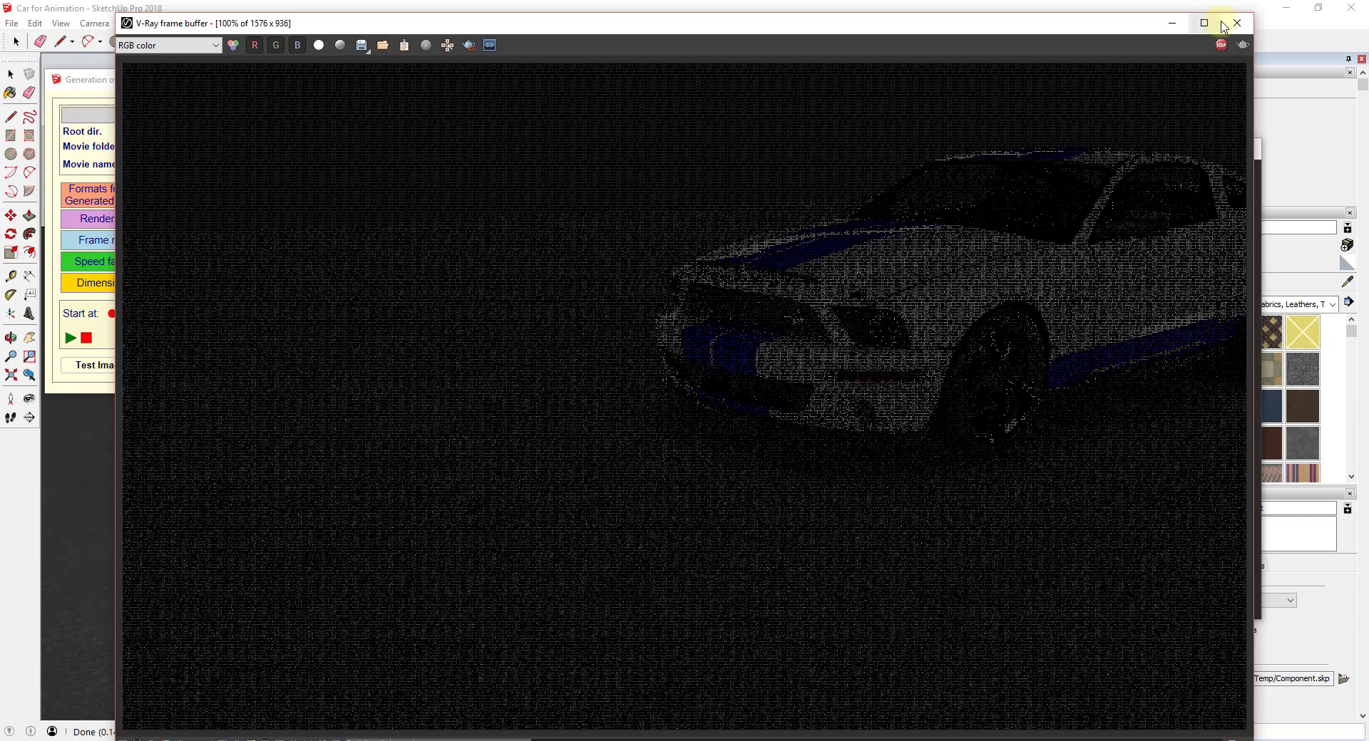
click(1221, 44)
click(1245, 25)
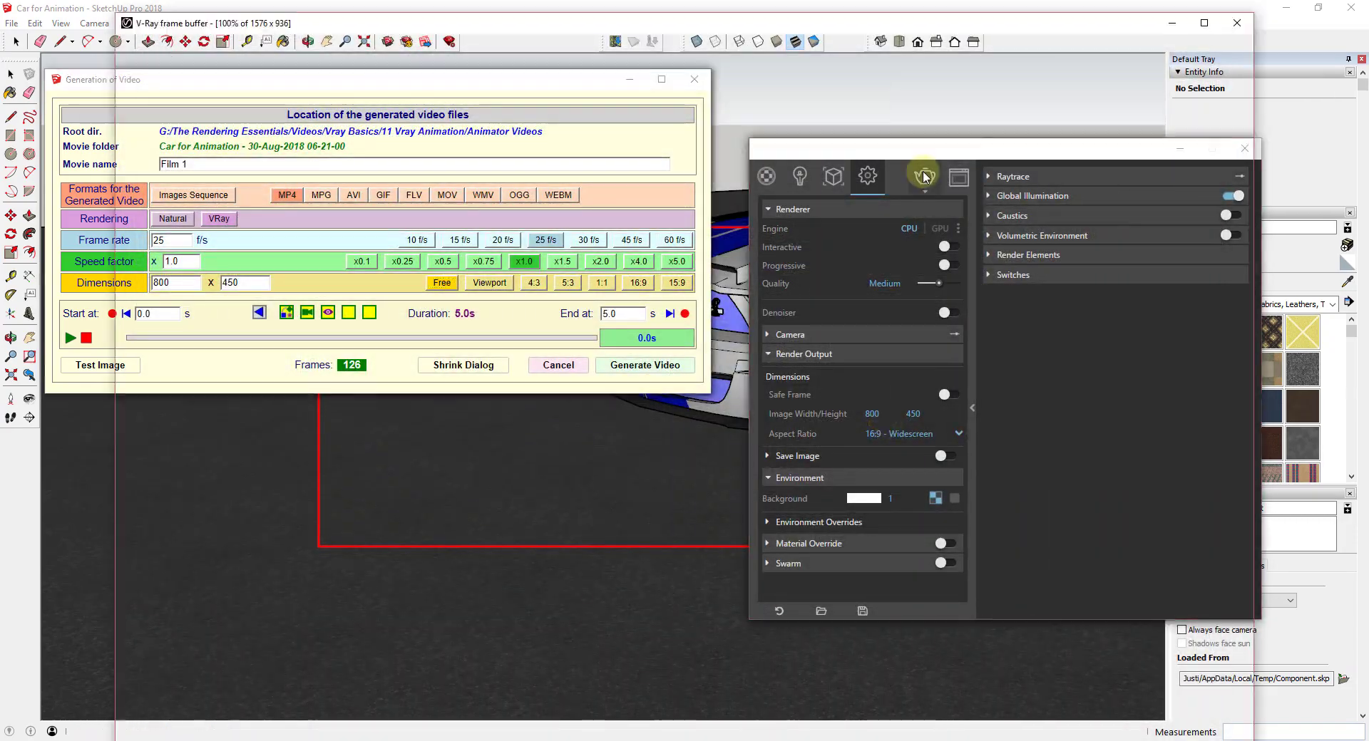
Compare V-Ray renders of the car at Medium, Draft and Low quality, ending with the render quality set to Low
click(922, 177)
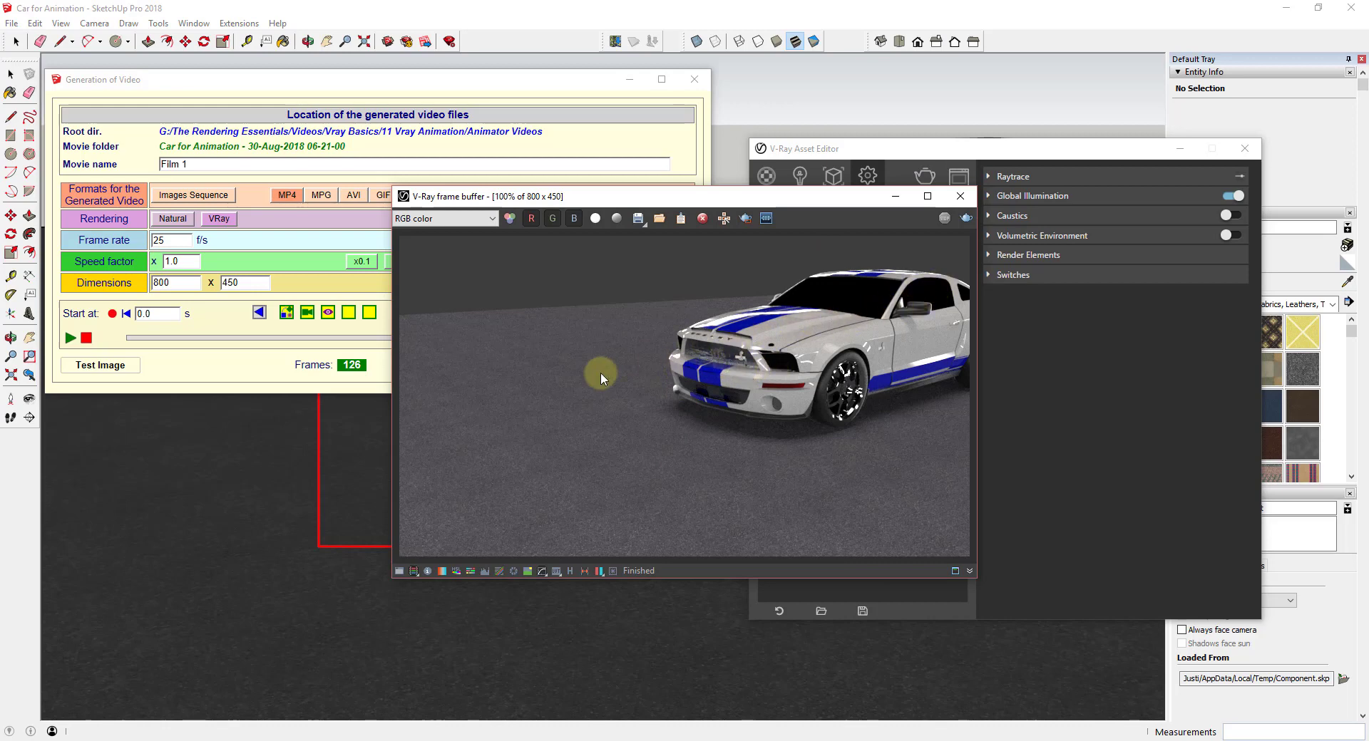
click(959, 196)
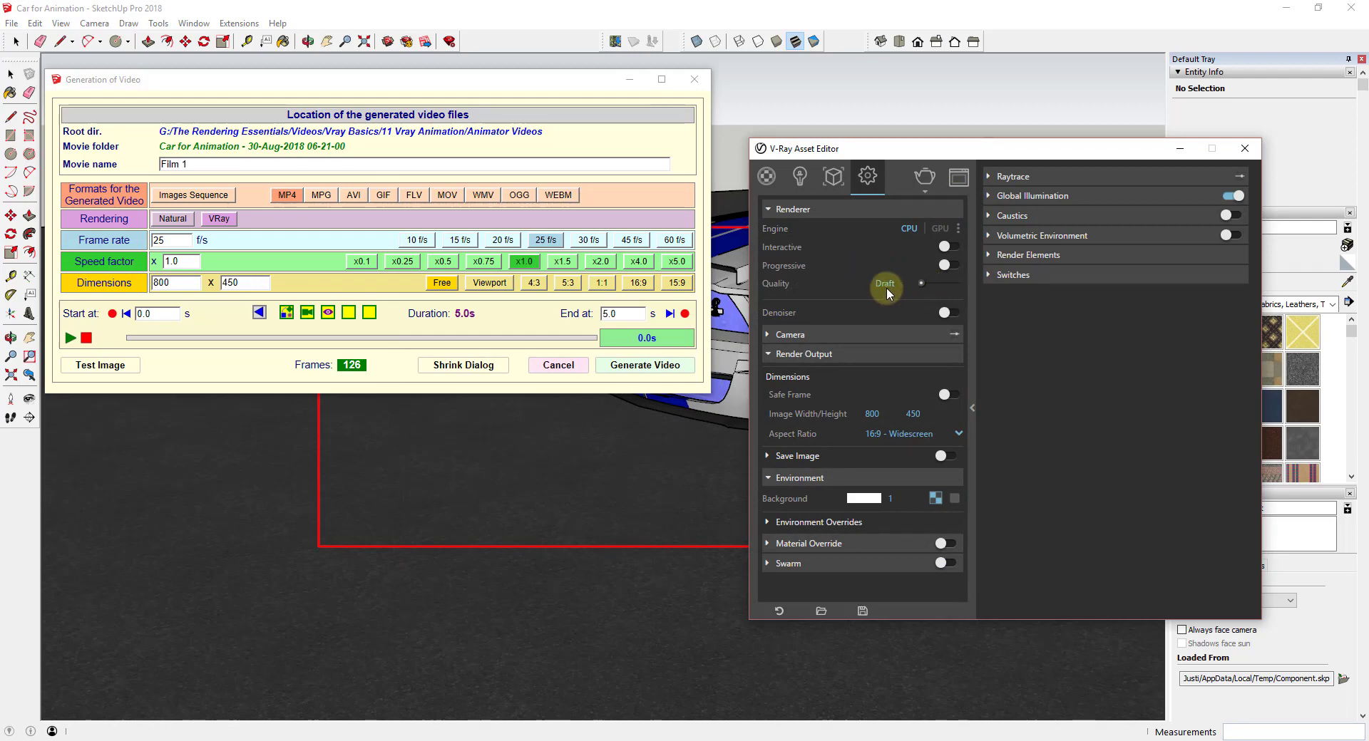
click(927, 177)
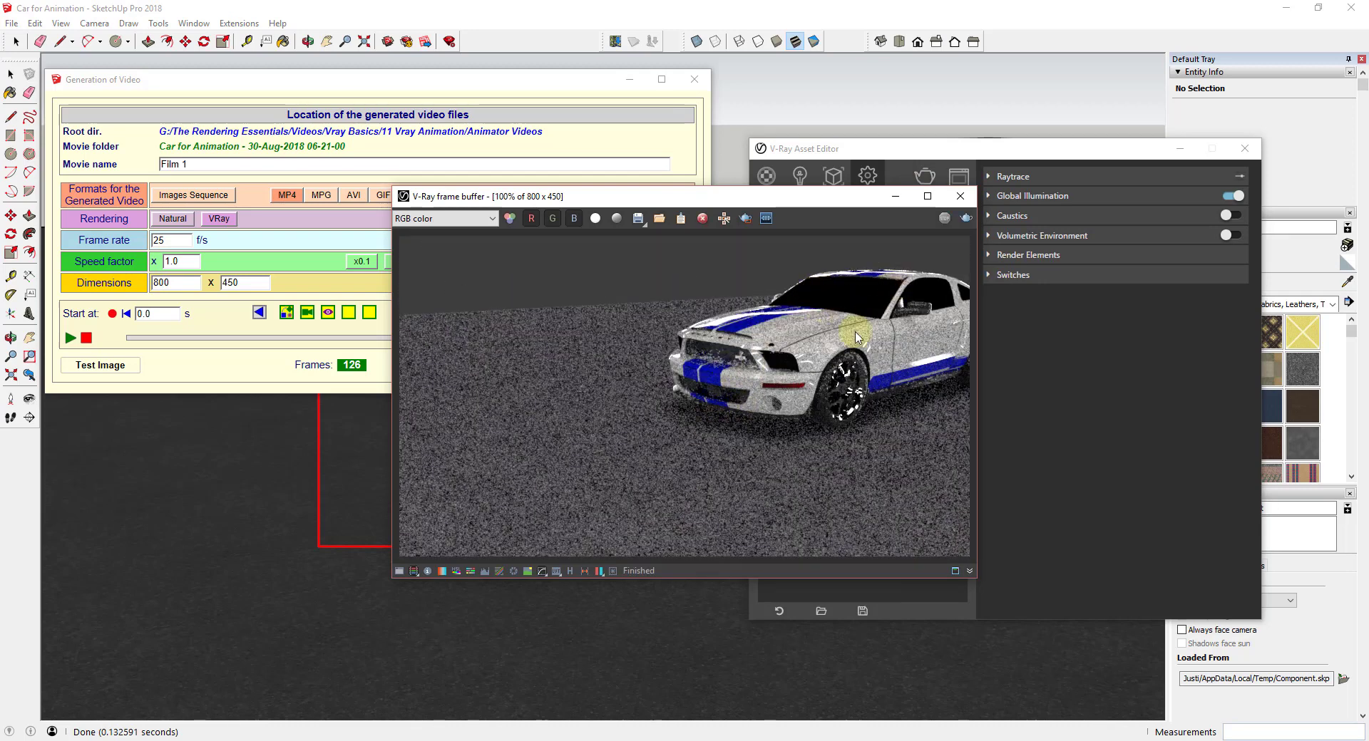
click(952, 199)
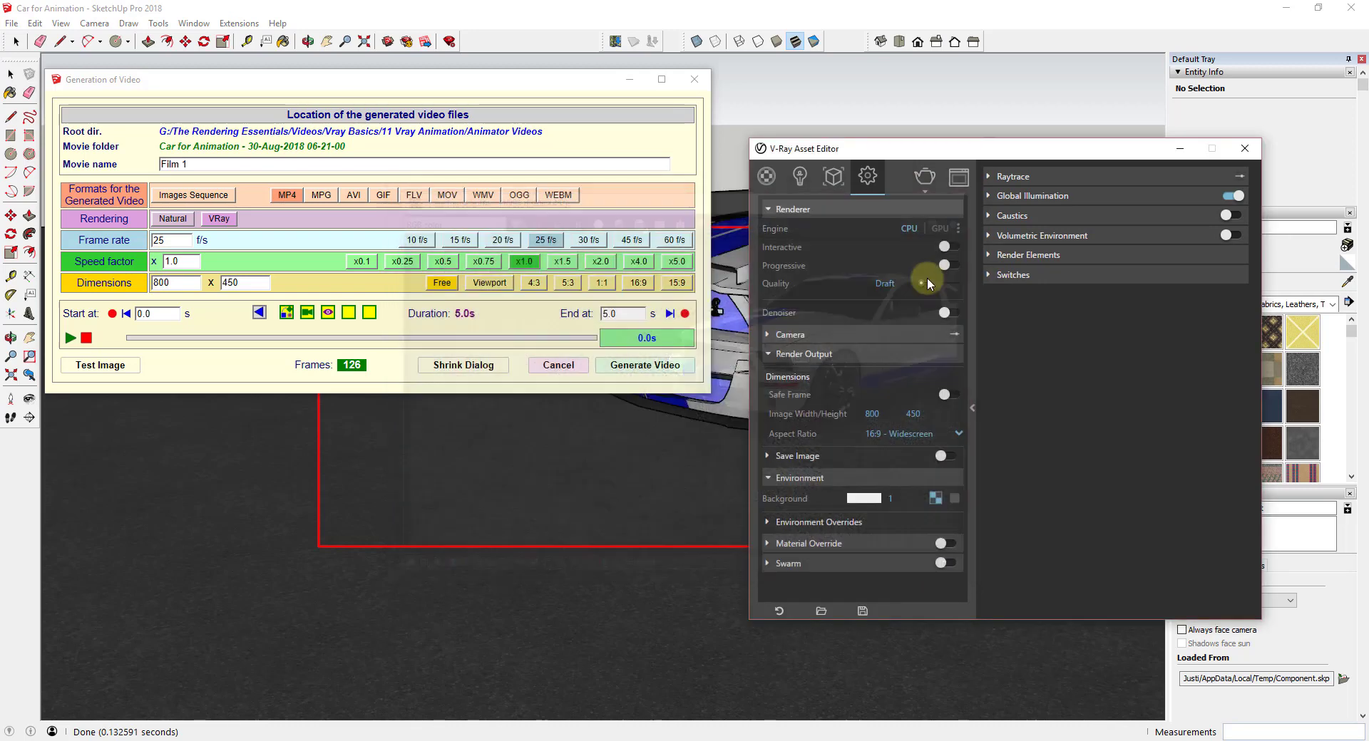
click(924, 176)
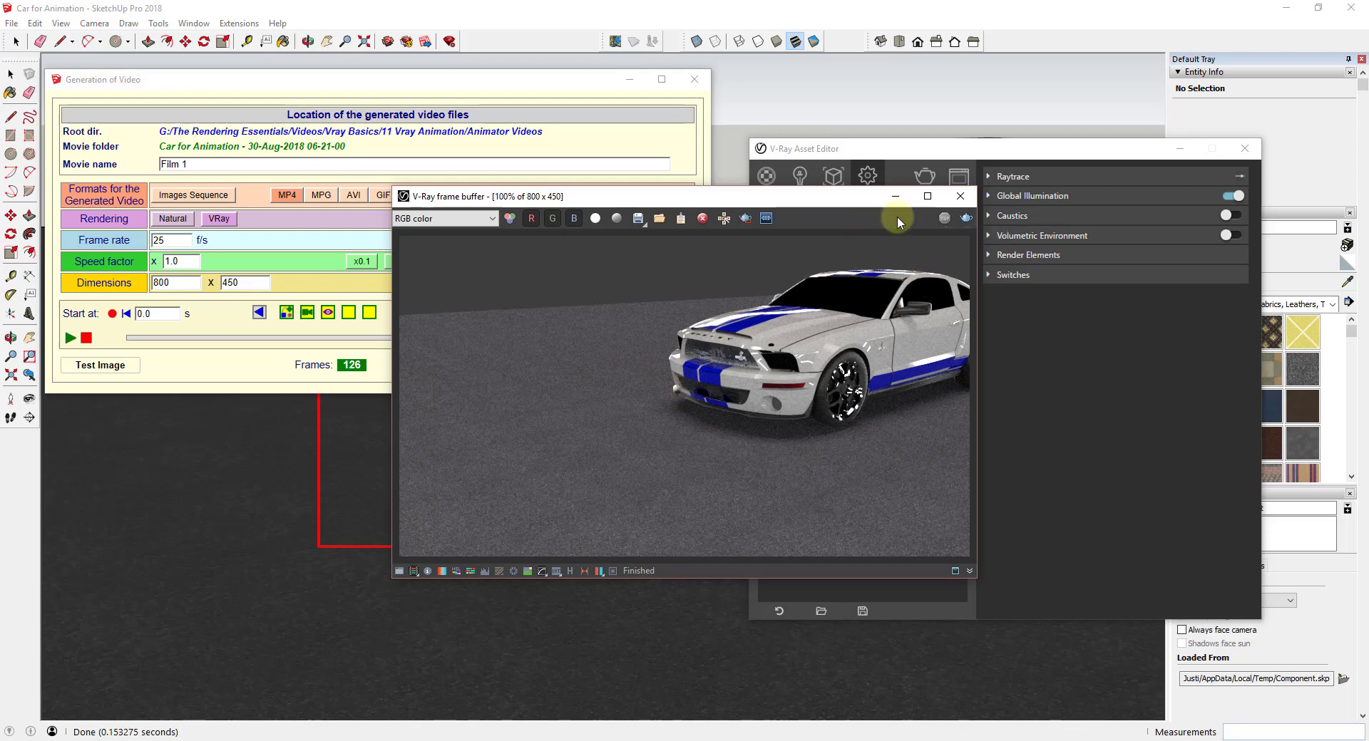
click(959, 196)
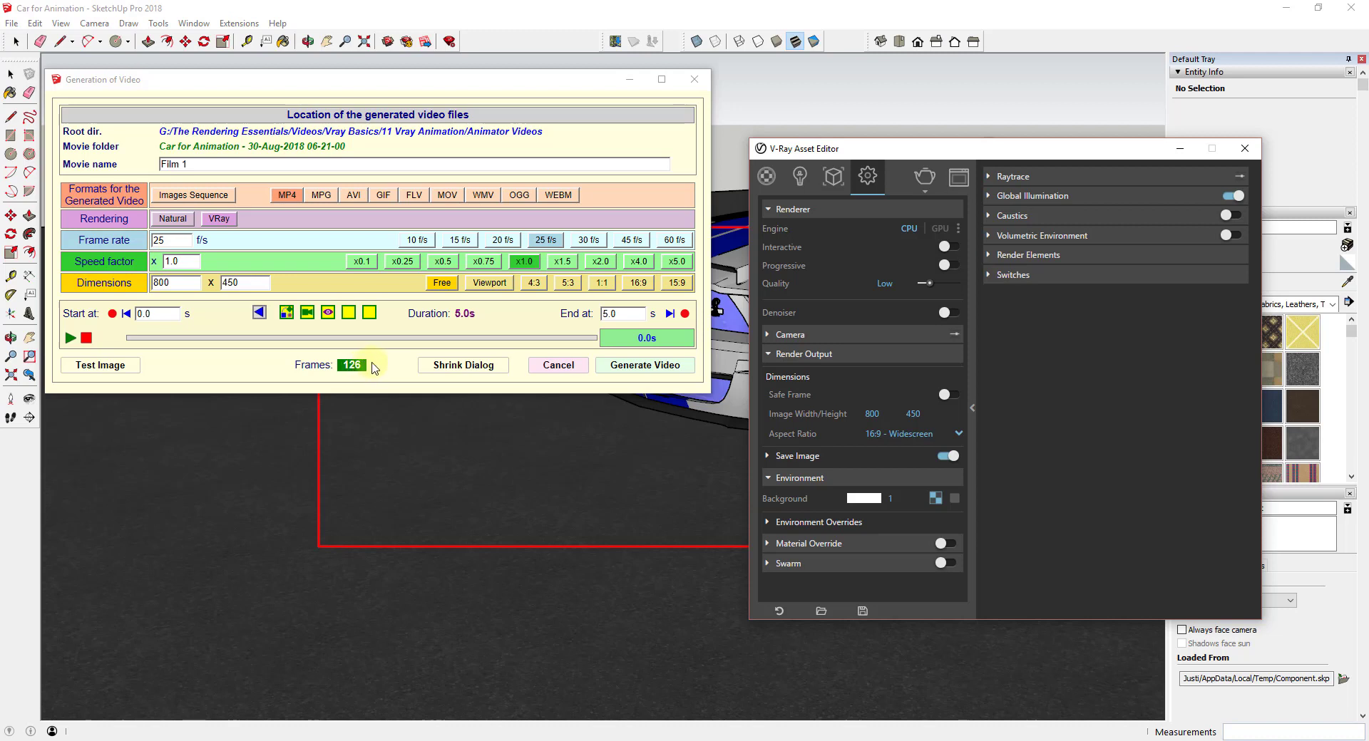
Name the movie Car Animation and generate the V-Ray rendered video
click(437, 283)
triple_click(221, 165)
text(Car Animation)
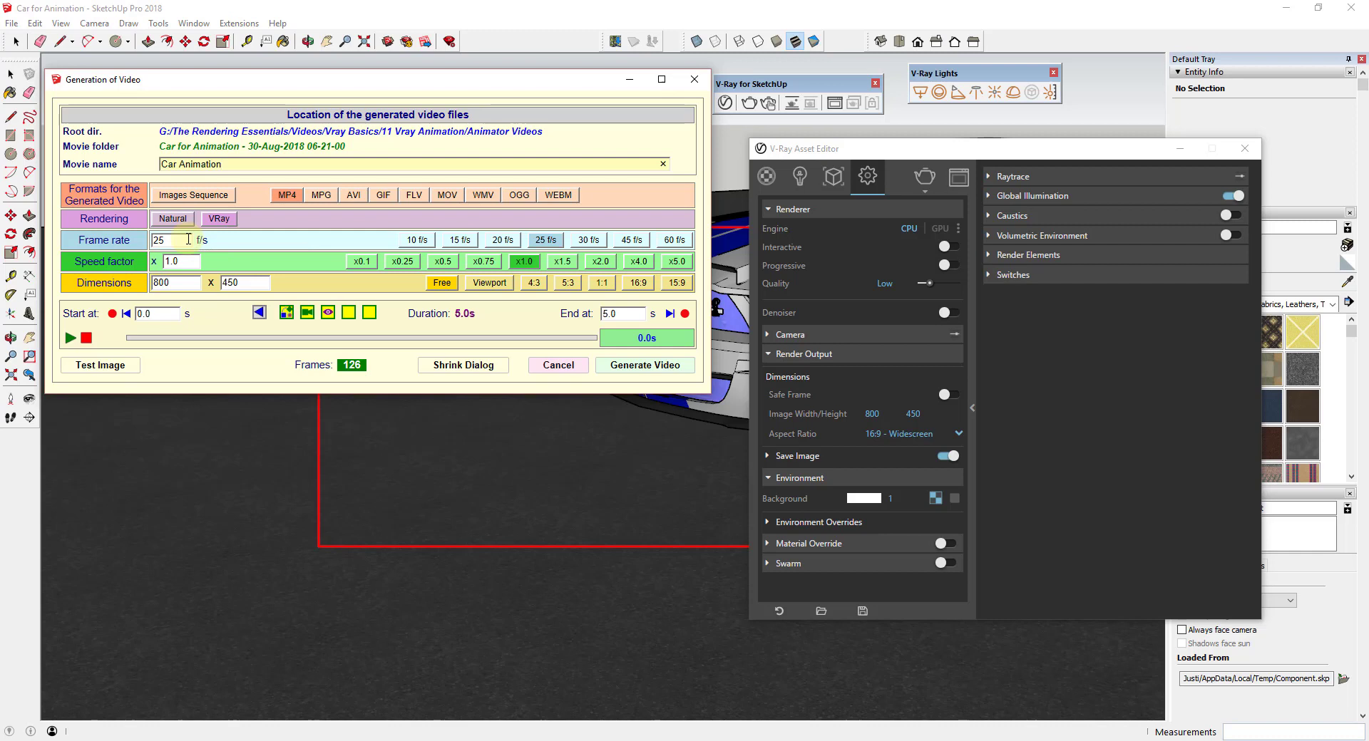
click(645, 371)
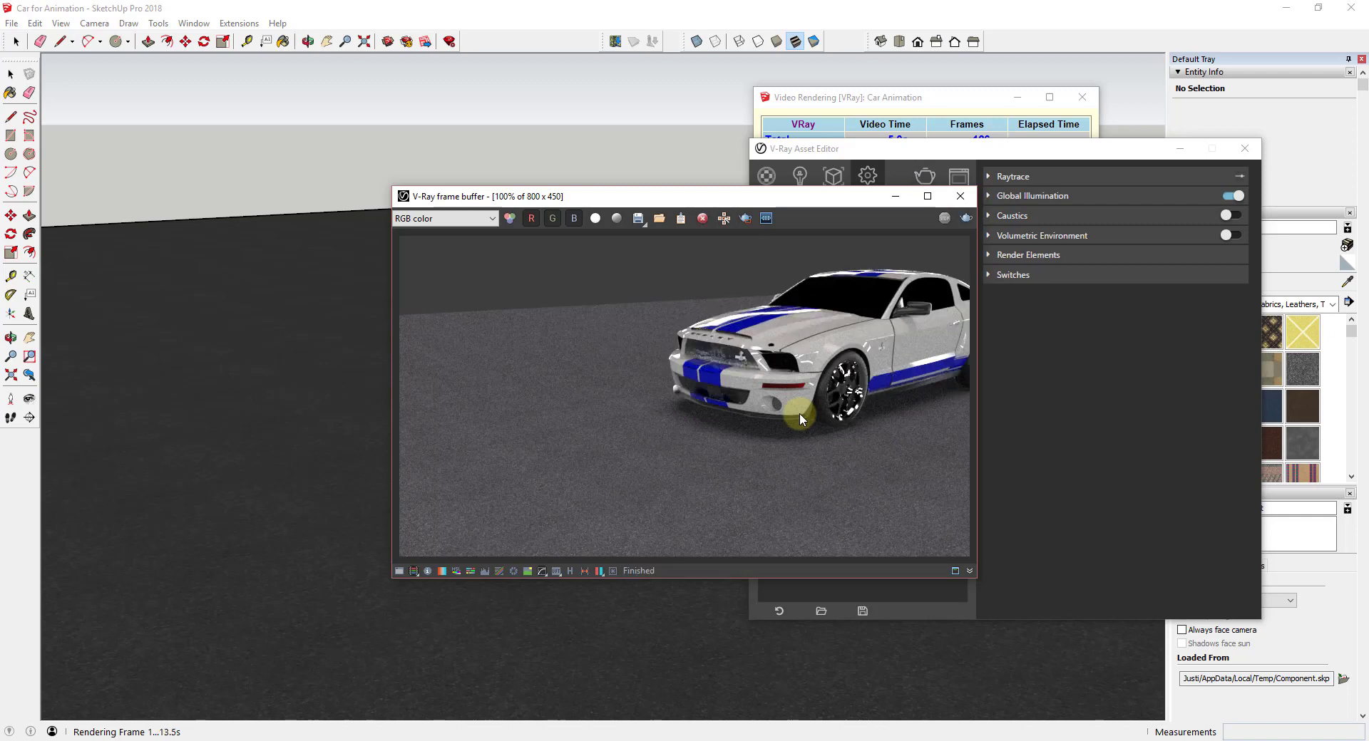
drag(290, 81, 116, 58)
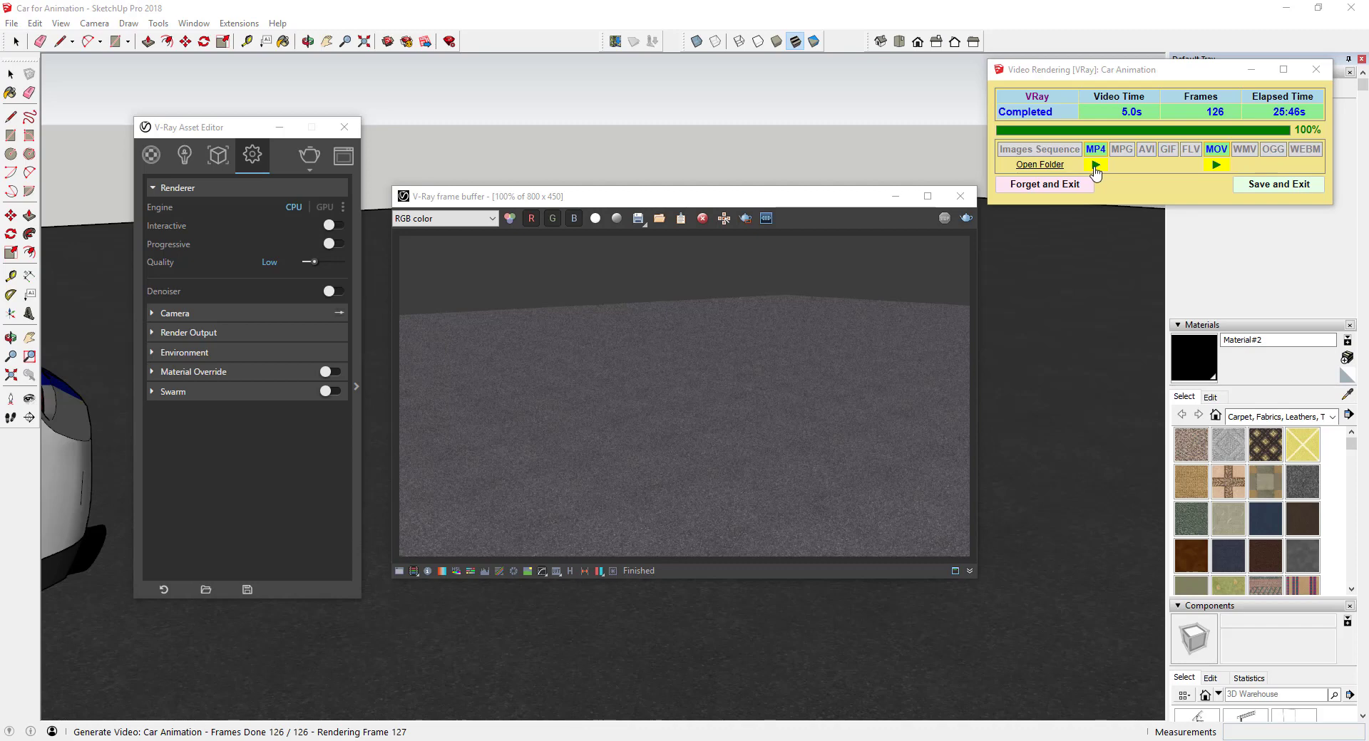
Open the generated video's folder and play the Car Animation MP4 file in Movies & TV
click(1049, 165)
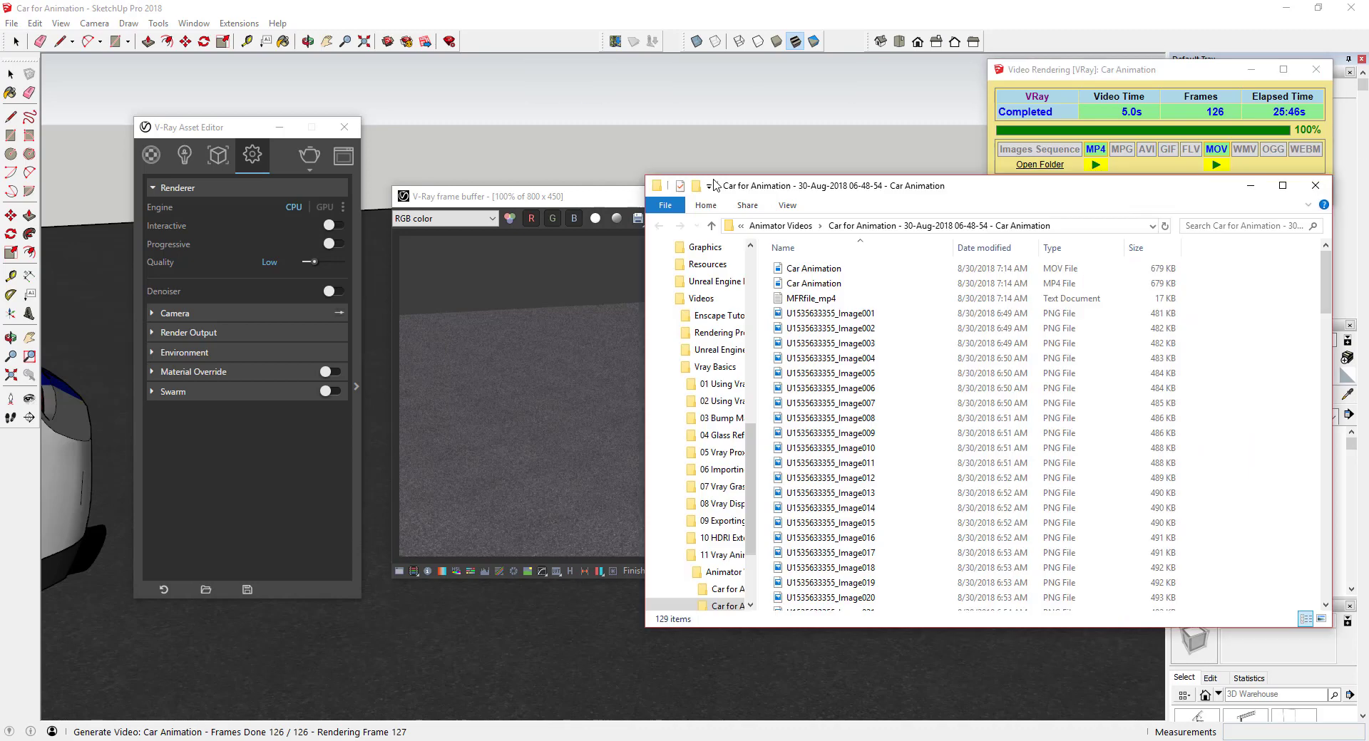
drag(933, 178, 677, 60)
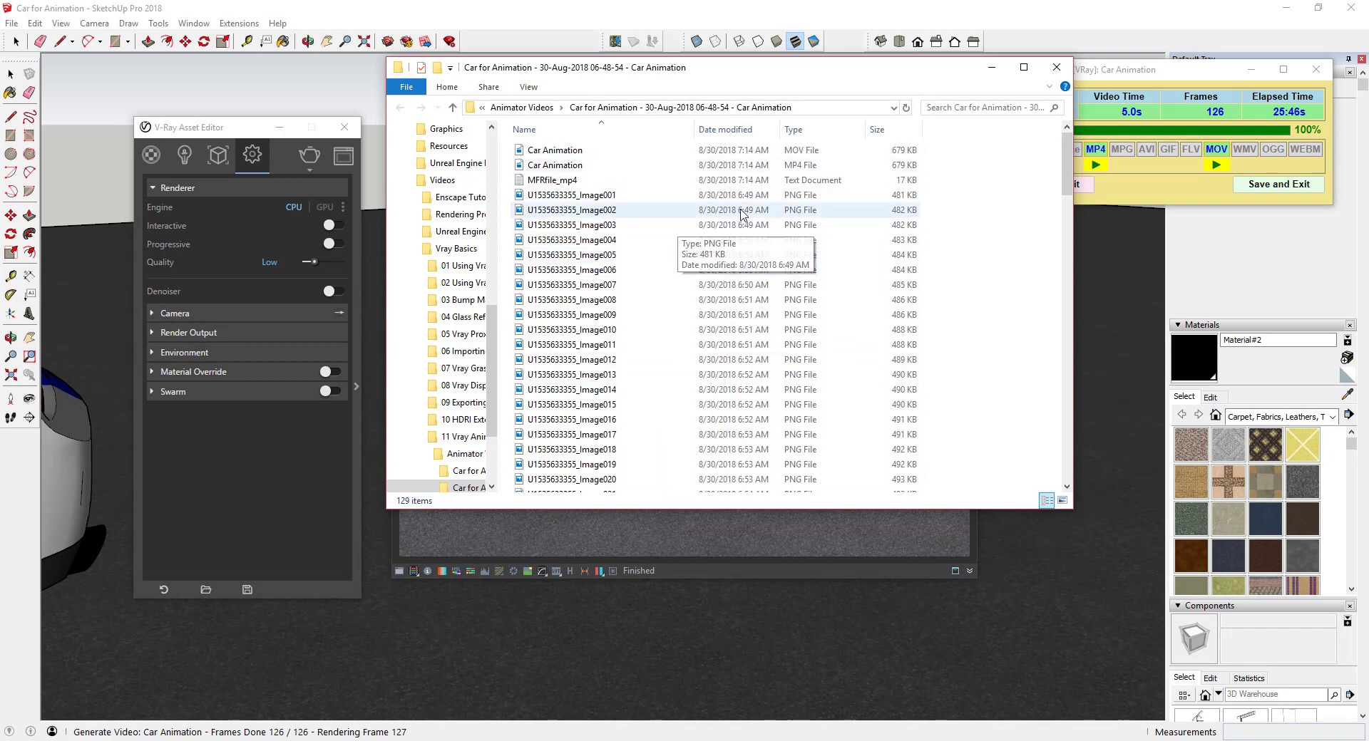
double_click(670, 167)
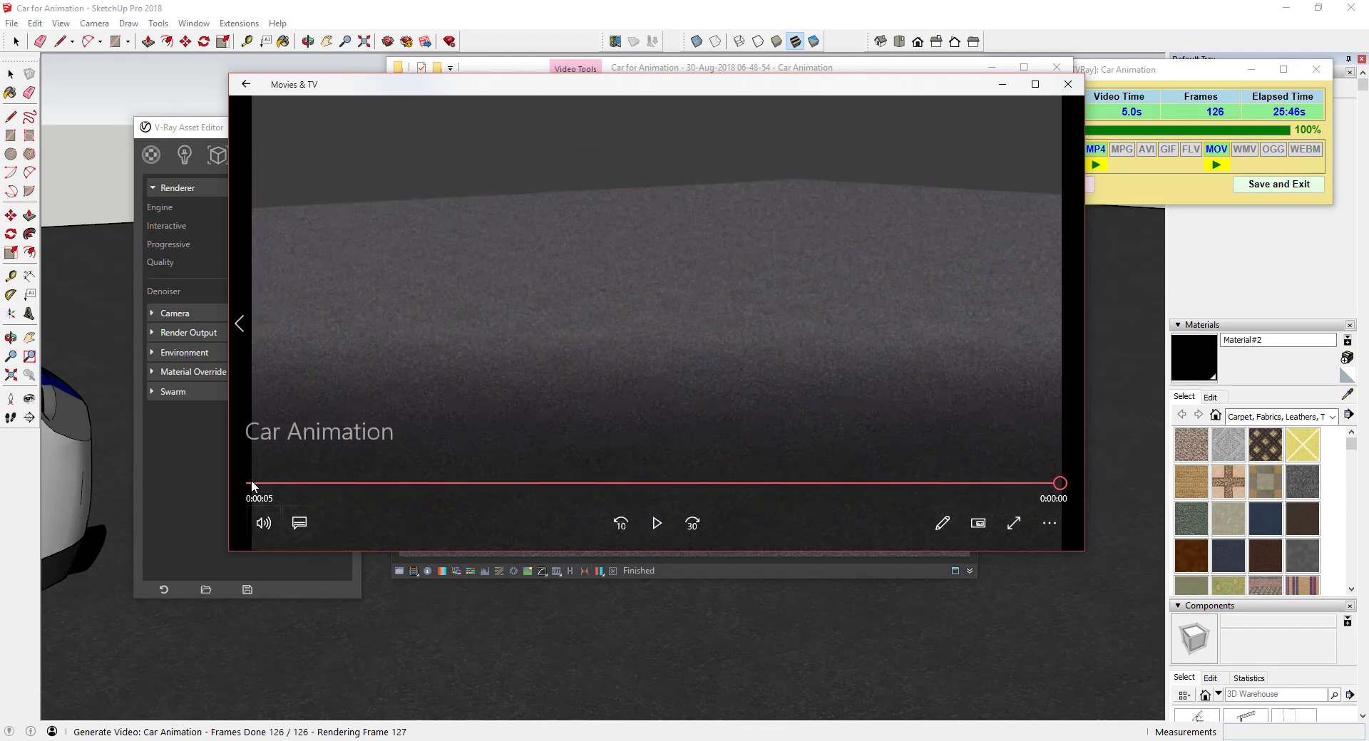
click(657, 525)
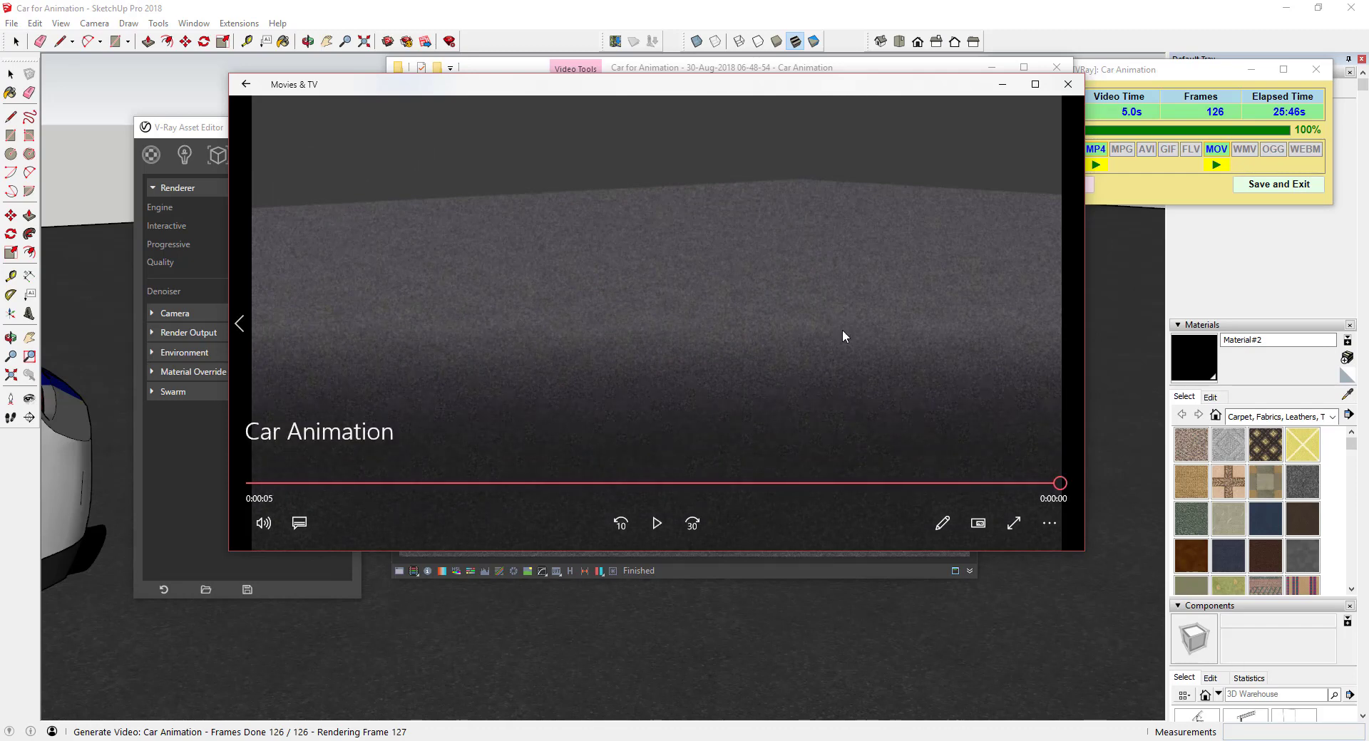
click(654, 531)
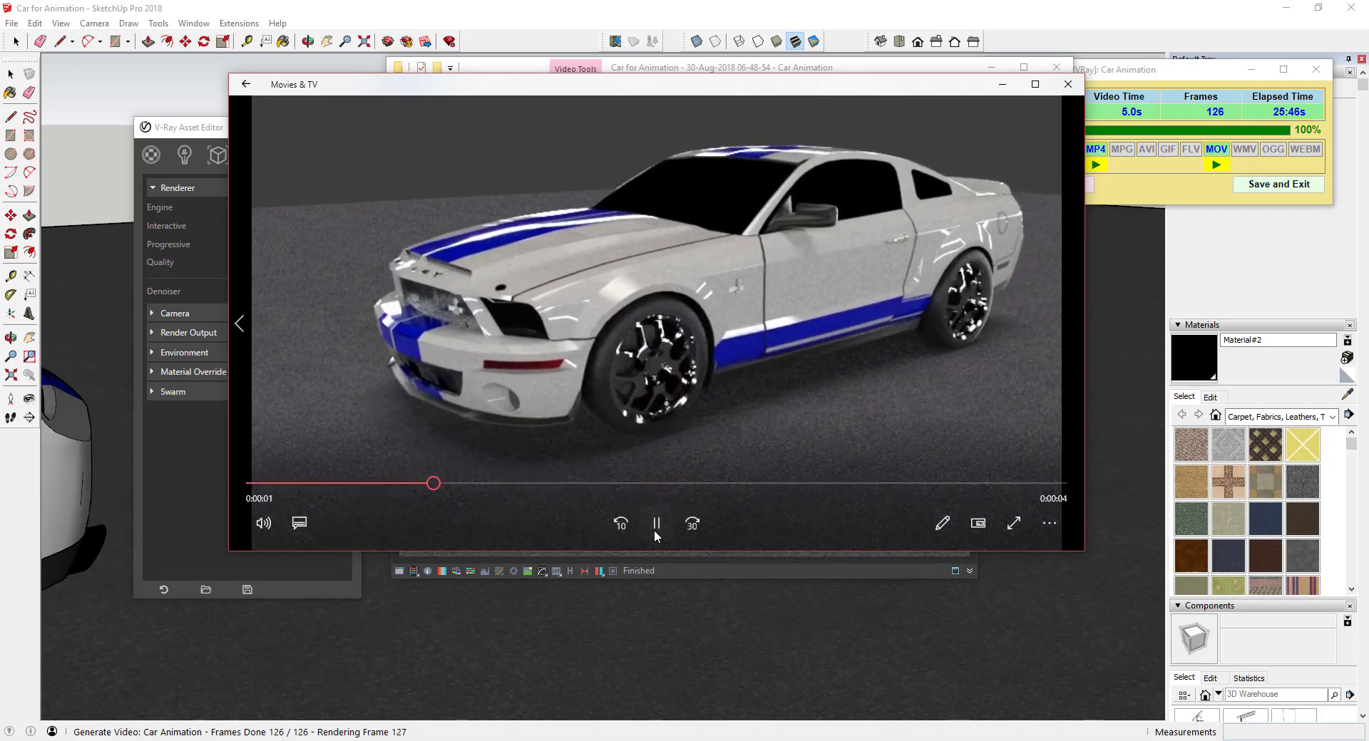